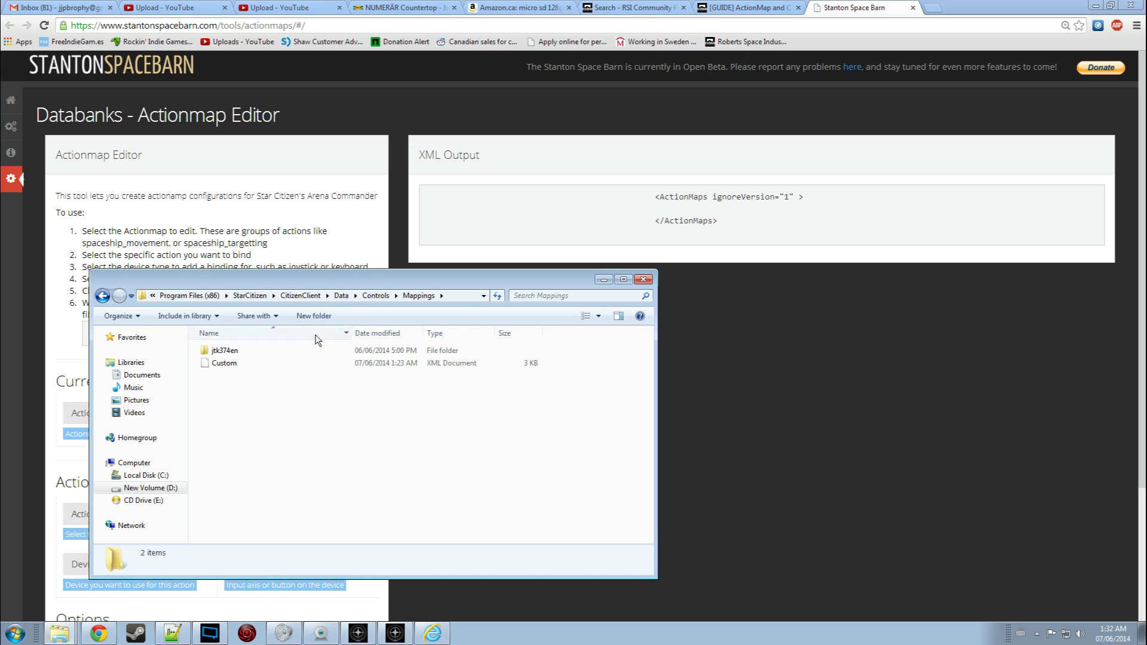
Go up to the CitizenClient Data folder and reopen its Controls\Mappings subfolder.
left_click(341, 295)
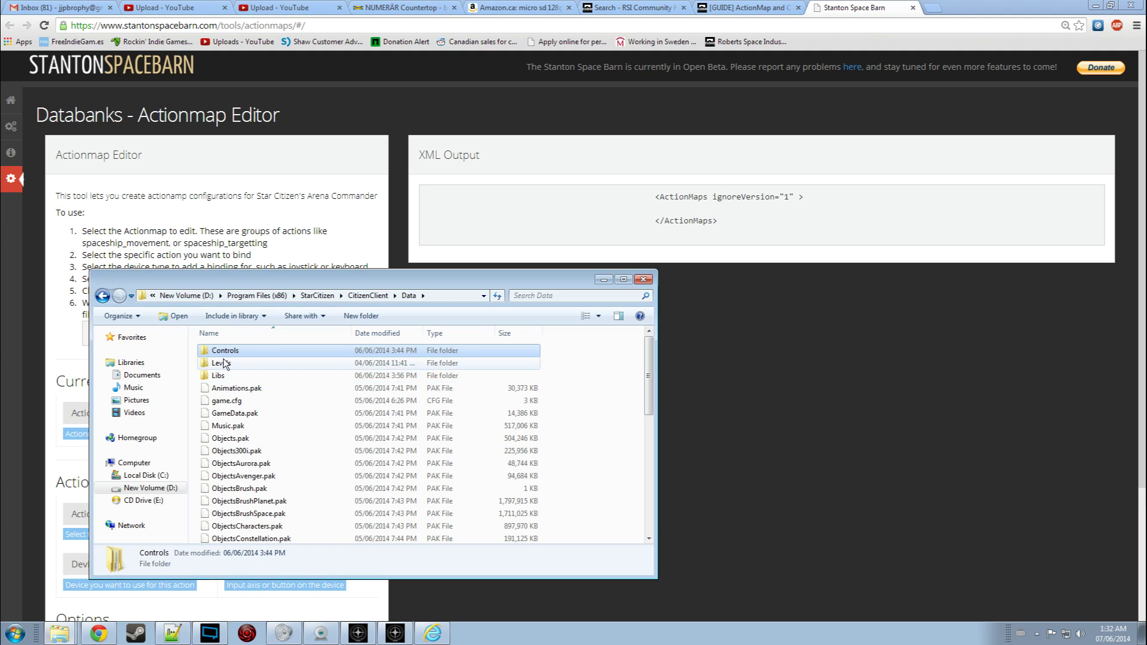
double_click(226, 352)
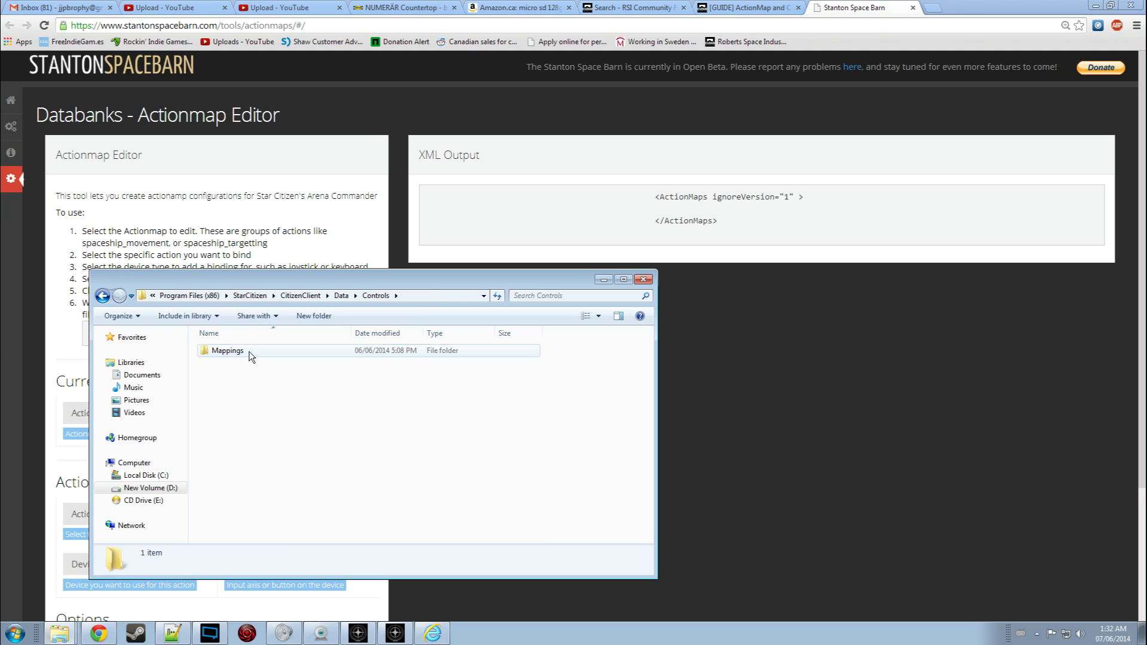
double_click(249, 354)
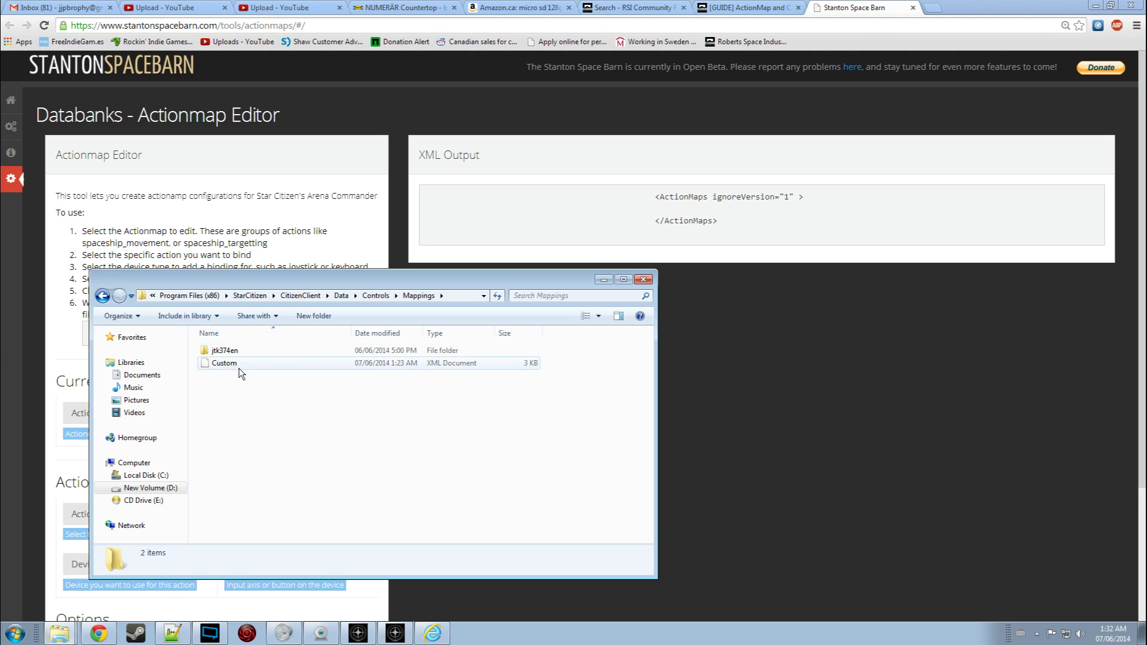
Switch to Notepad++ to review the joystick rebinds in Custom.xml, and return to the Actionmap Editor in the browser.
left_click(172, 633)
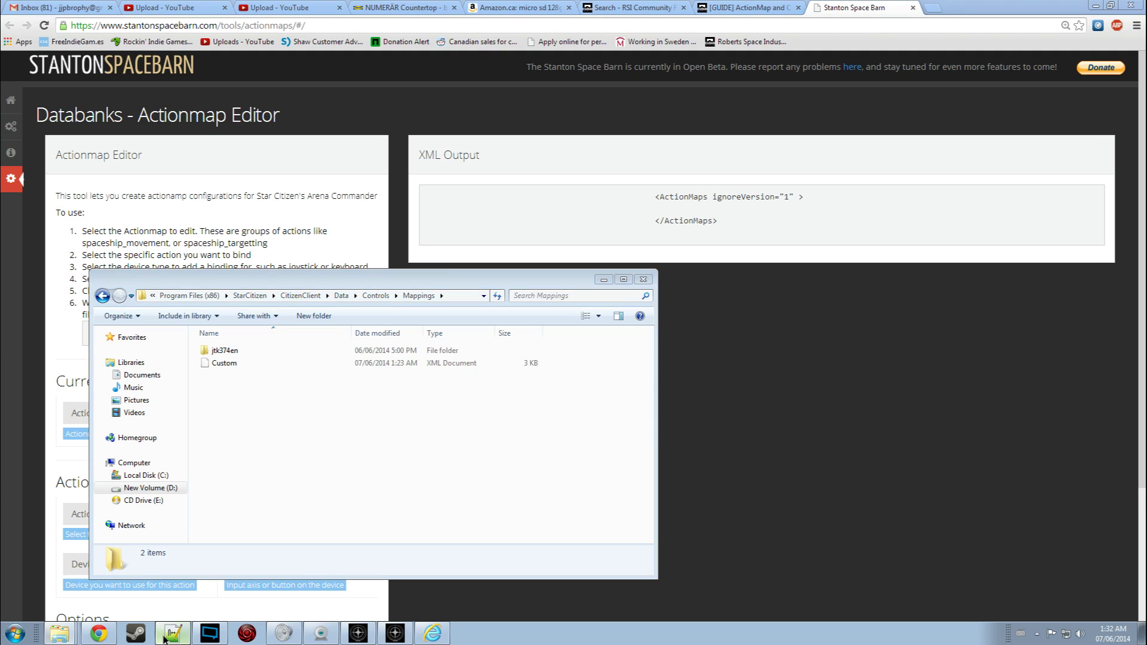
scroll(830, 276, "down", 8)
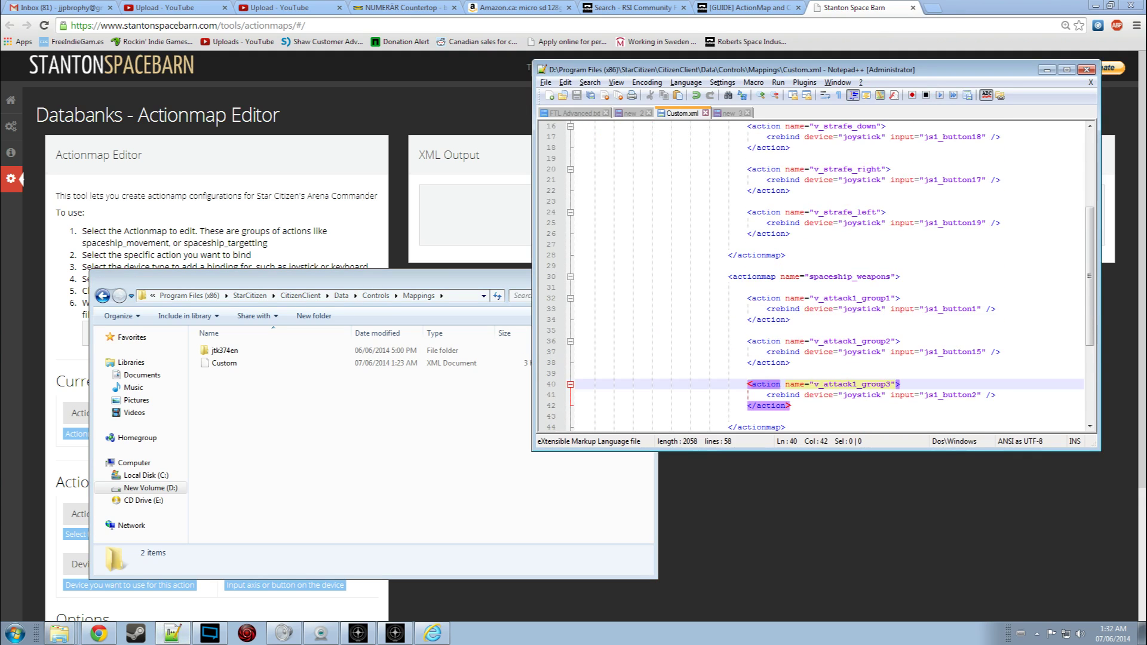
left_click(819, 545)
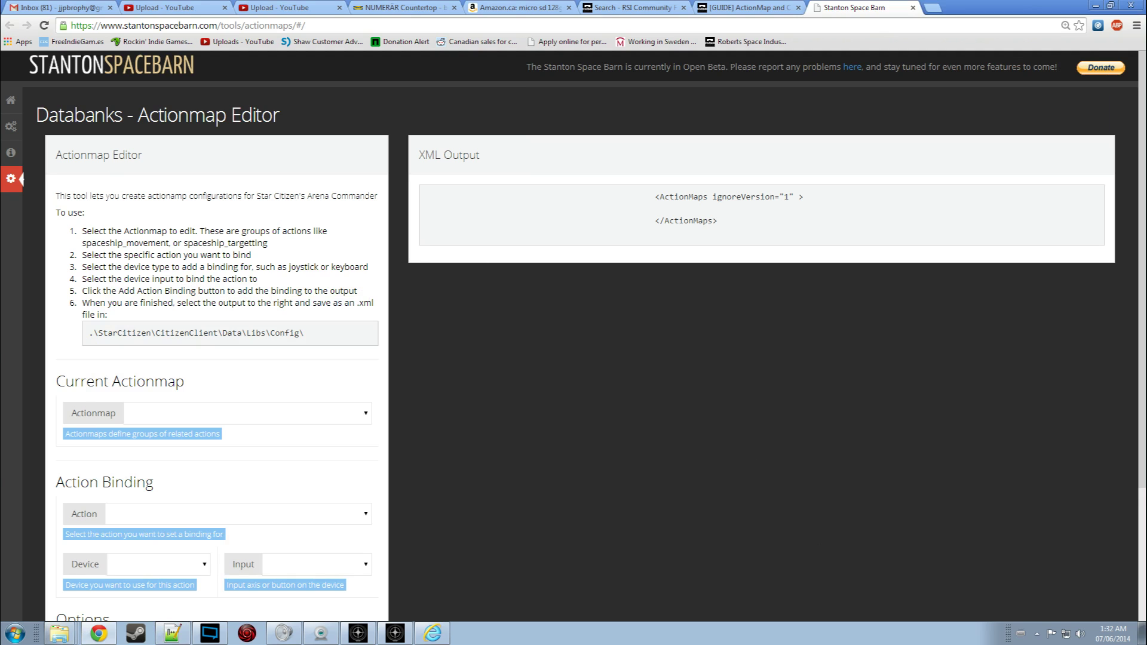
Set the current actionmap to spaceship_movement in the Actionmap Editor.
scroll(162, 309, "down", 1)
scroll(162, 309, "up", 1)
scroll(255, 222, "down", 3)
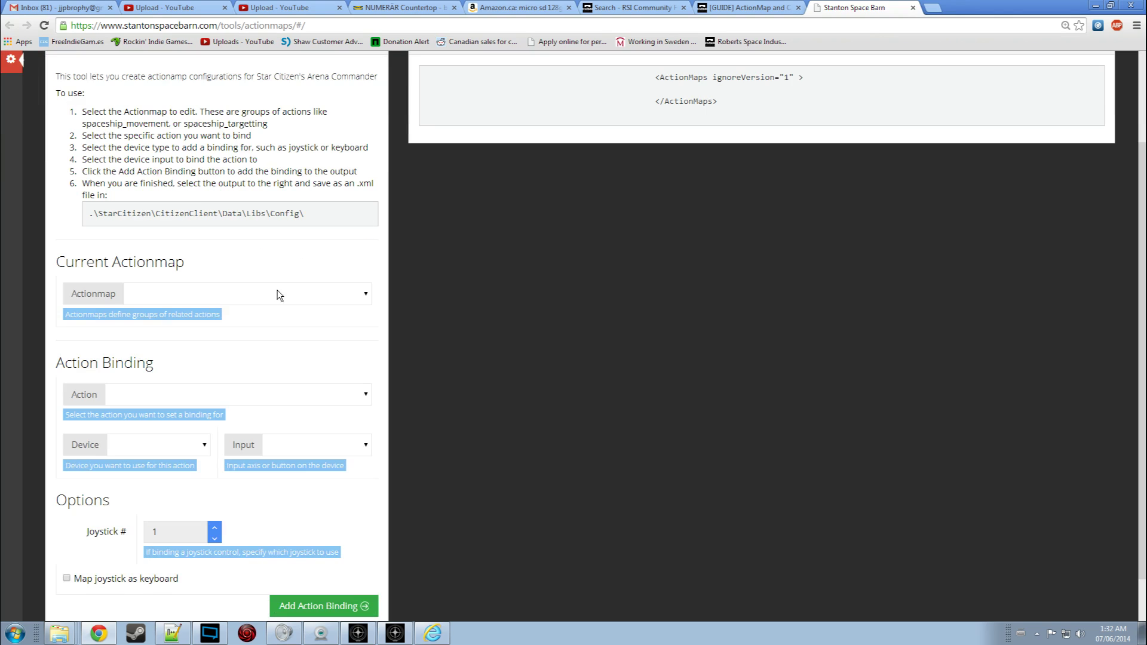
scroll(255, 222, "up", 3)
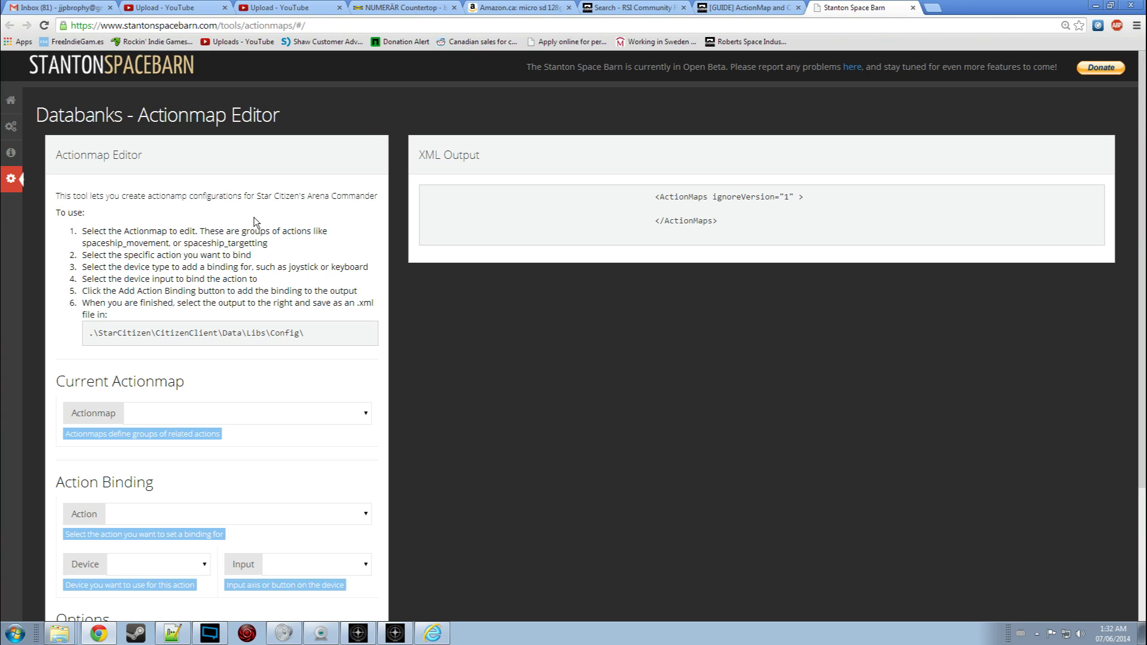
left_click(278, 414)
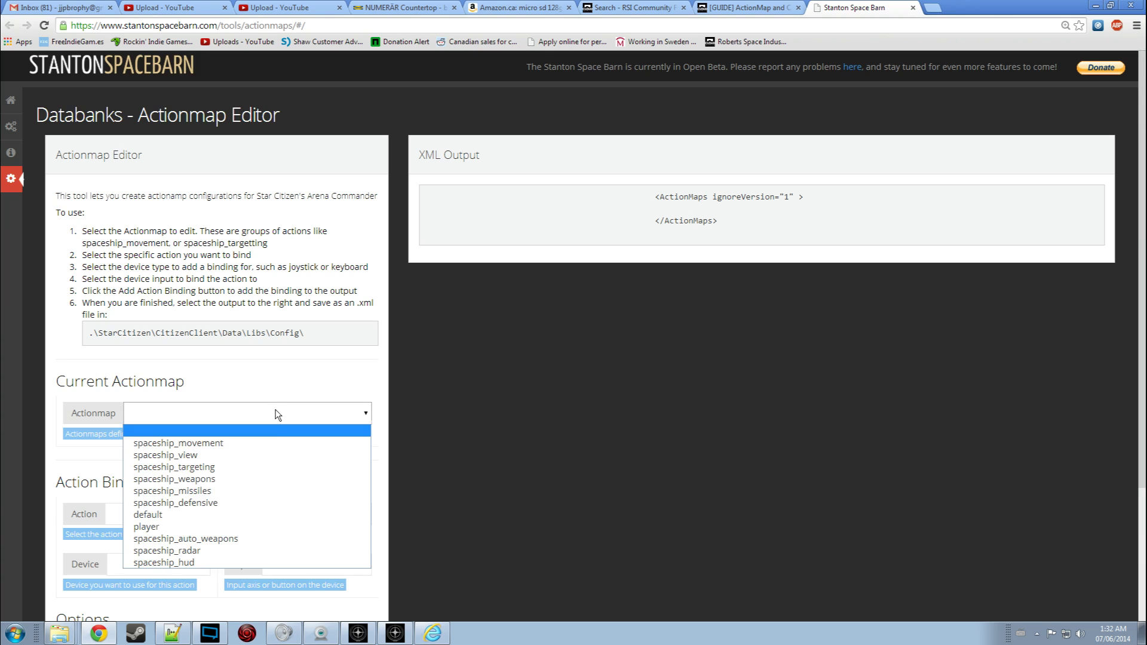
left_click(276, 442)
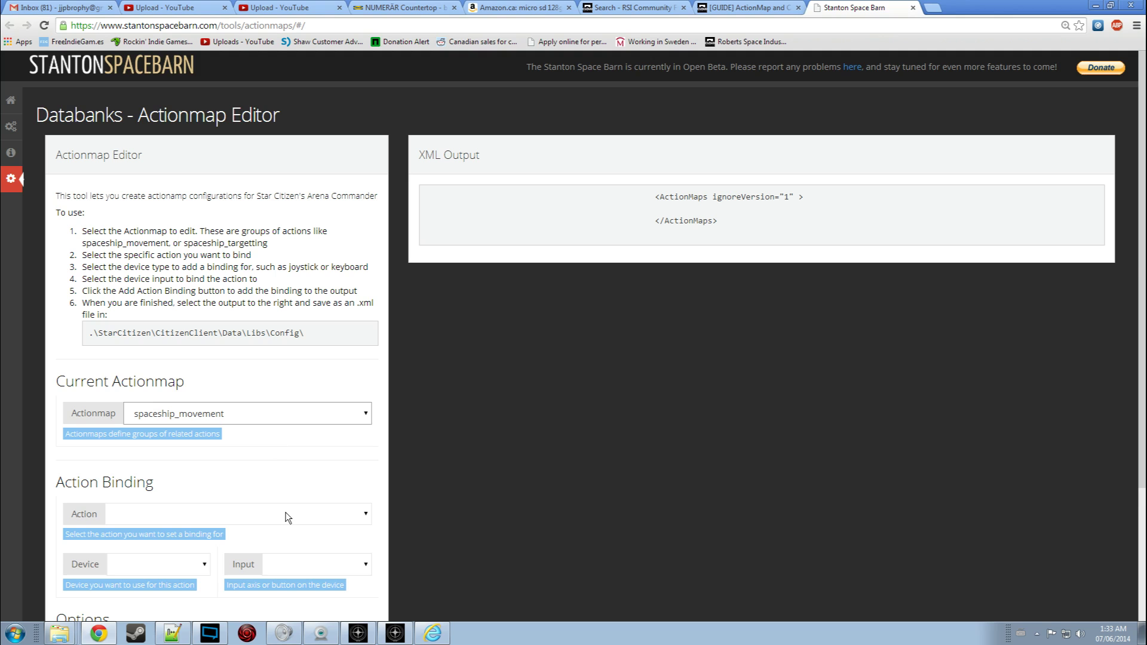
Add an action binding that assigns v_yaw to the joystick's y input.
scroll(288, 518, "down", 2)
left_click(301, 397)
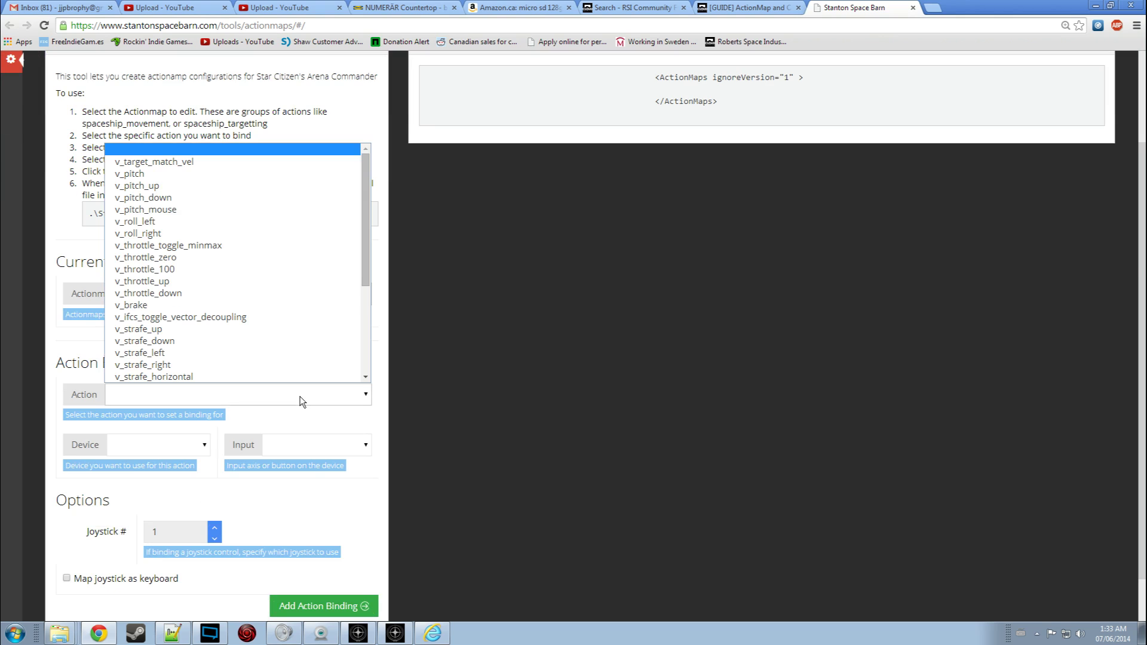
scroll(287, 287, "down", 5)
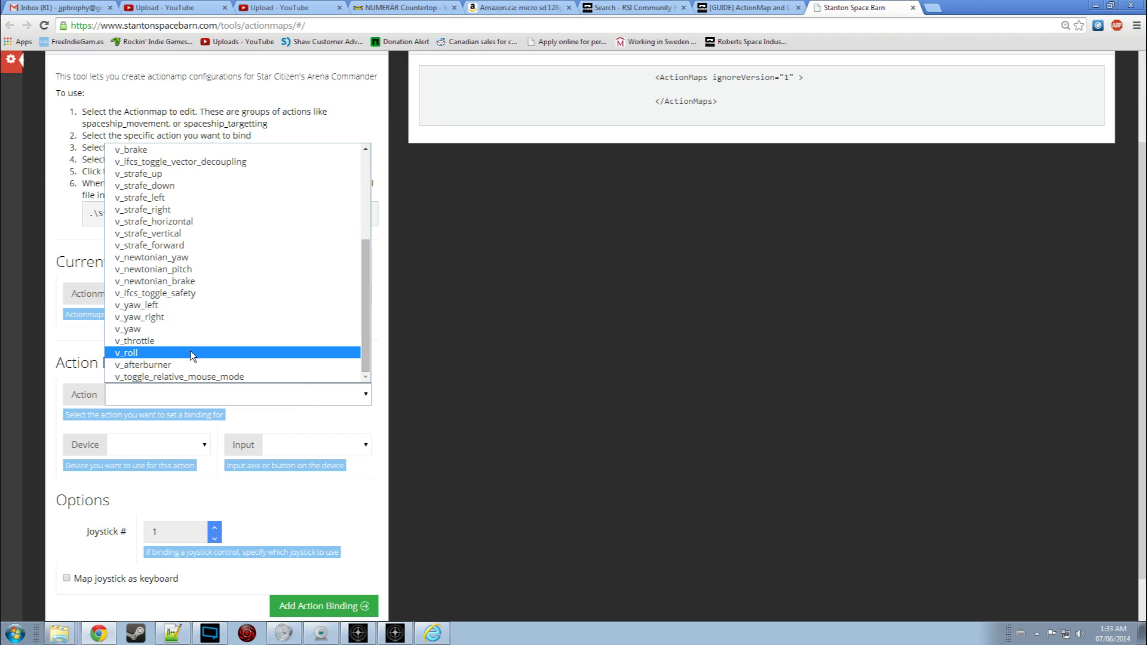
left_click(184, 329)
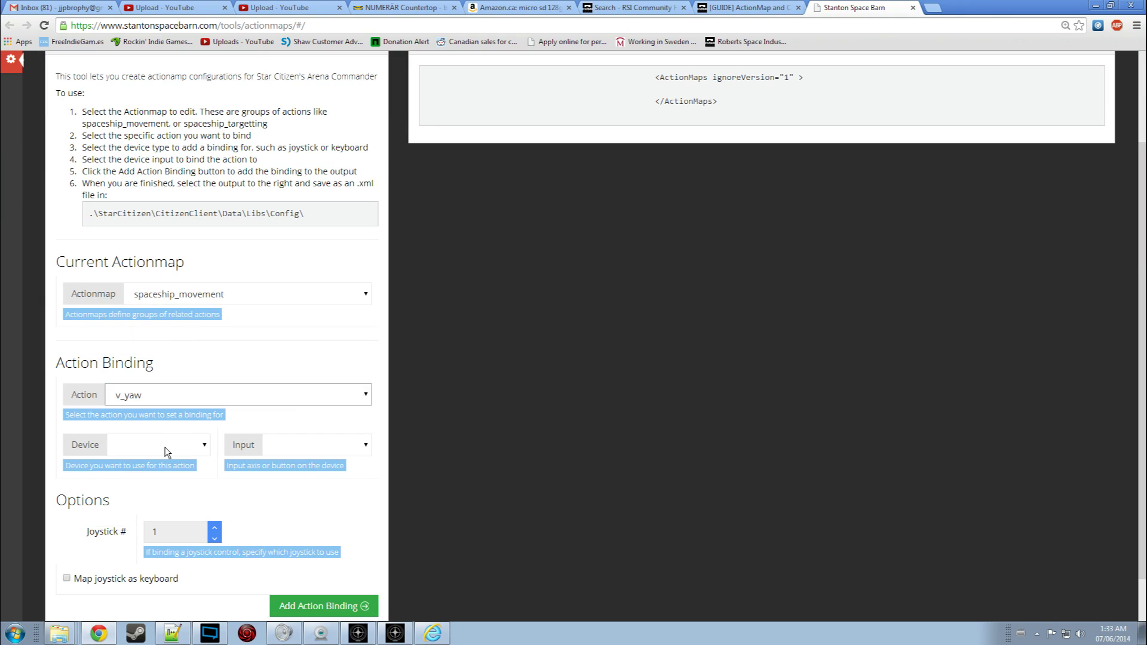
left_click(166, 447)
left_click(165, 478)
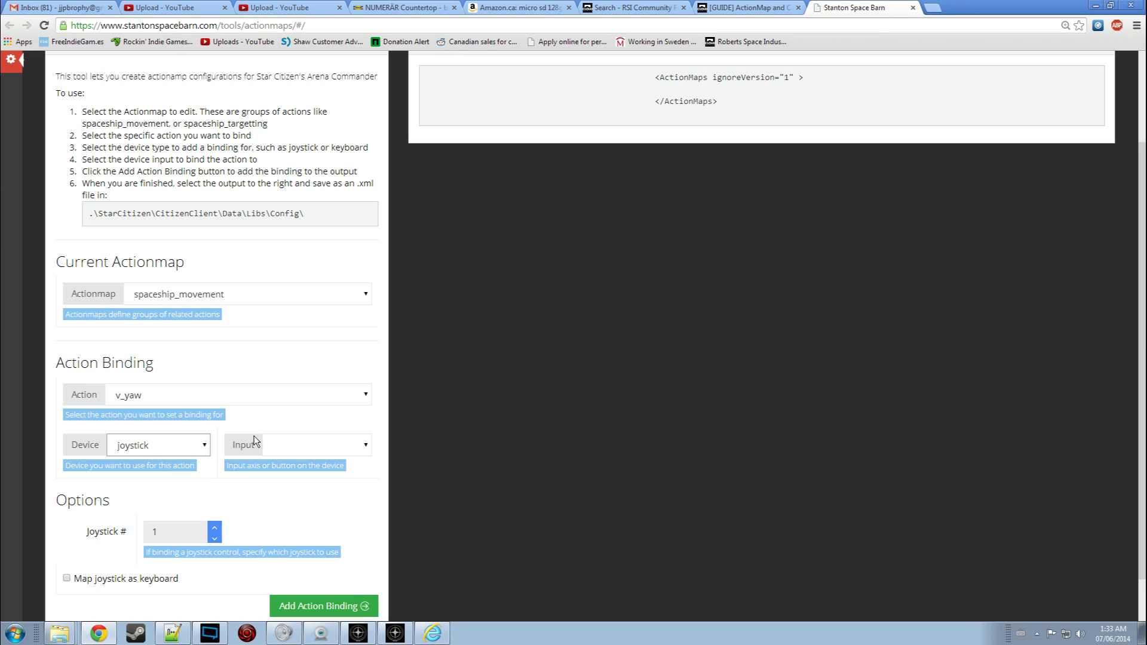
left_click(294, 445)
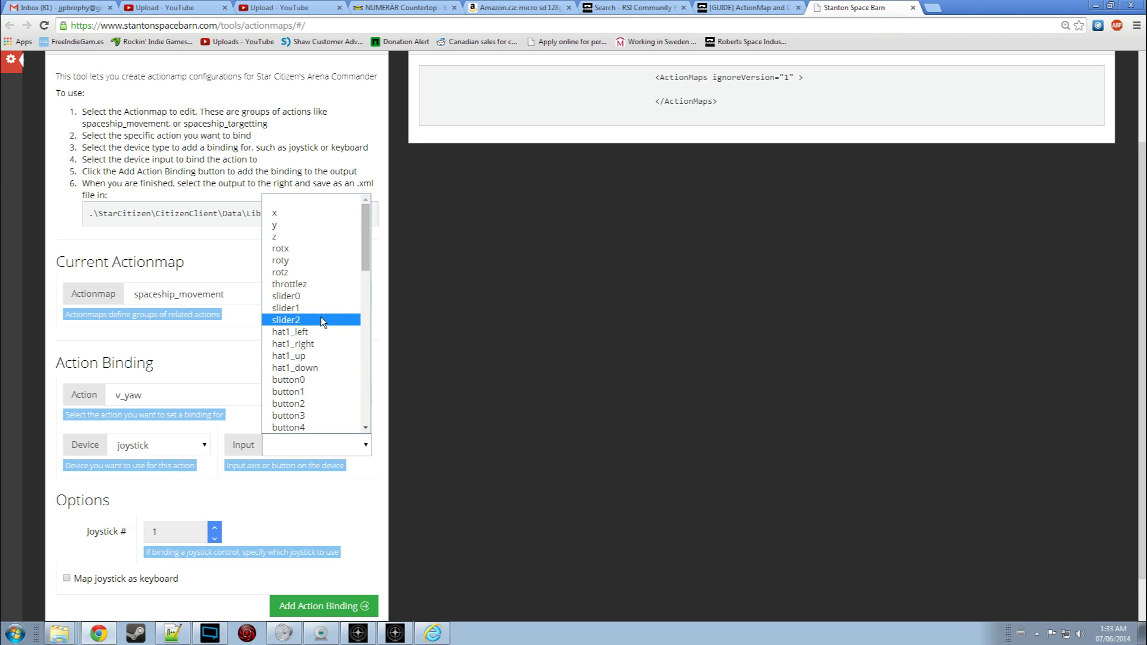
left_click(291, 224)
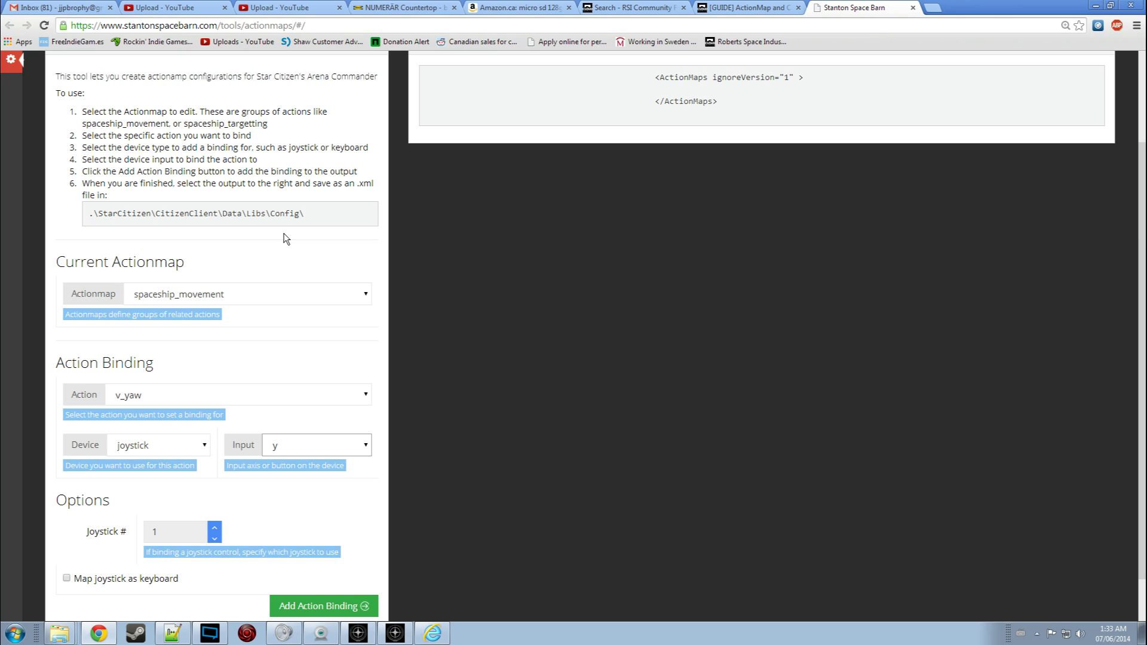
left_click(332, 606)
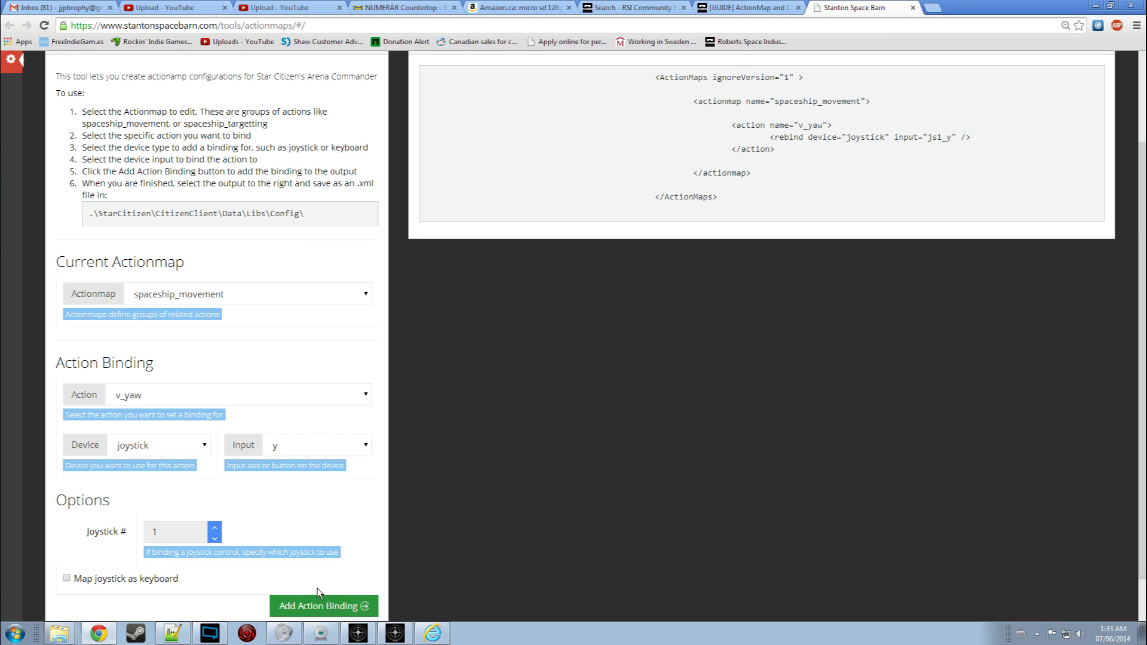
Add an action binding that assigns v_roll to the joystick's z input.
left_click(274, 406)
left_click(232, 353)
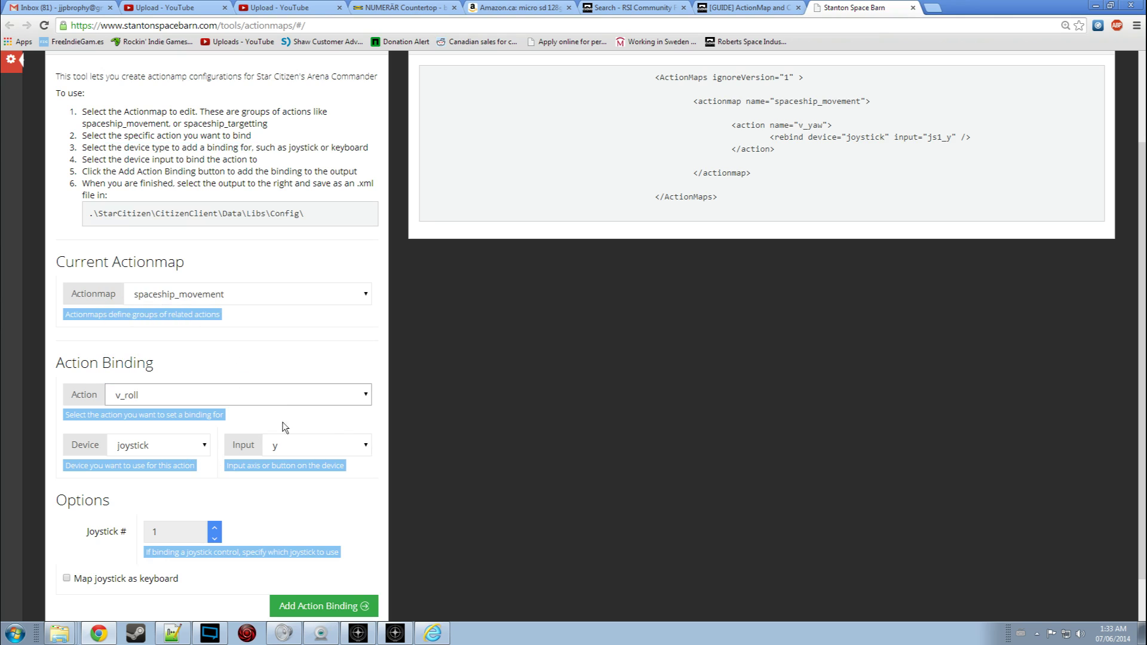
left_click(312, 445)
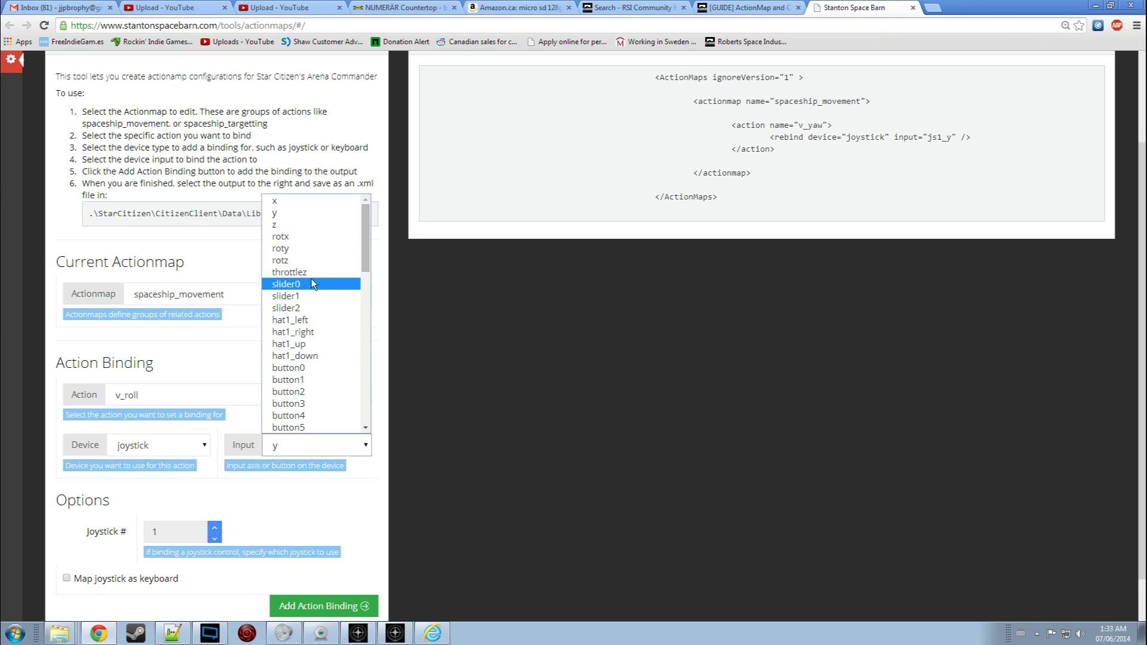
left_click(312, 229)
scroll(363, 374, "down", 1)
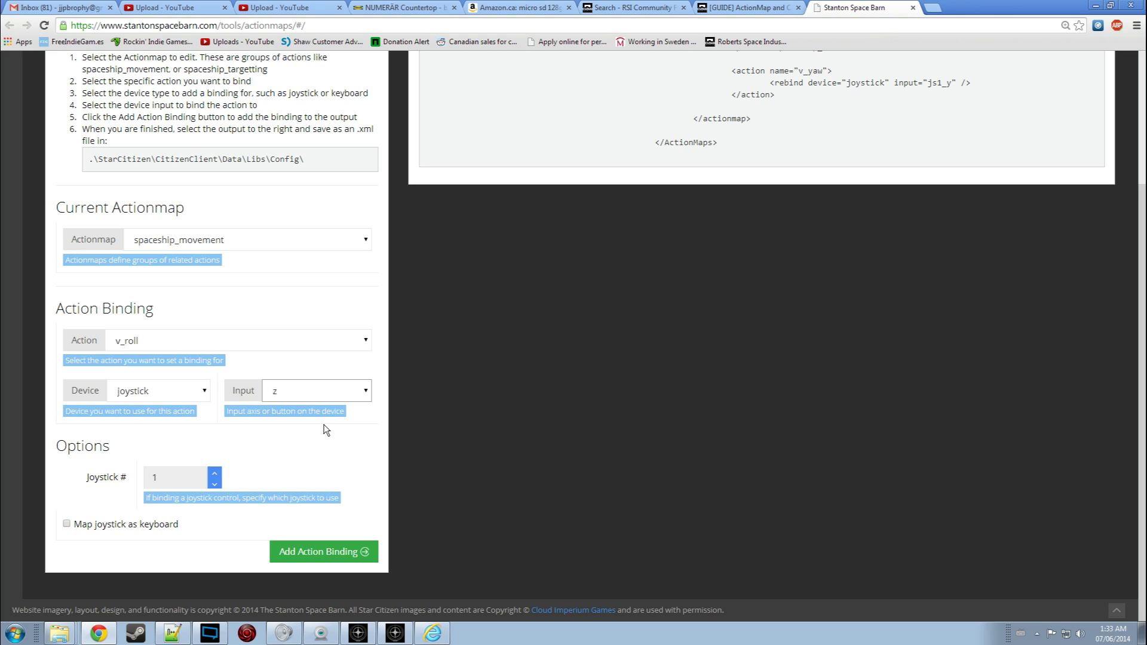
left_click(323, 549)
scroll(368, 504, "up", 1)
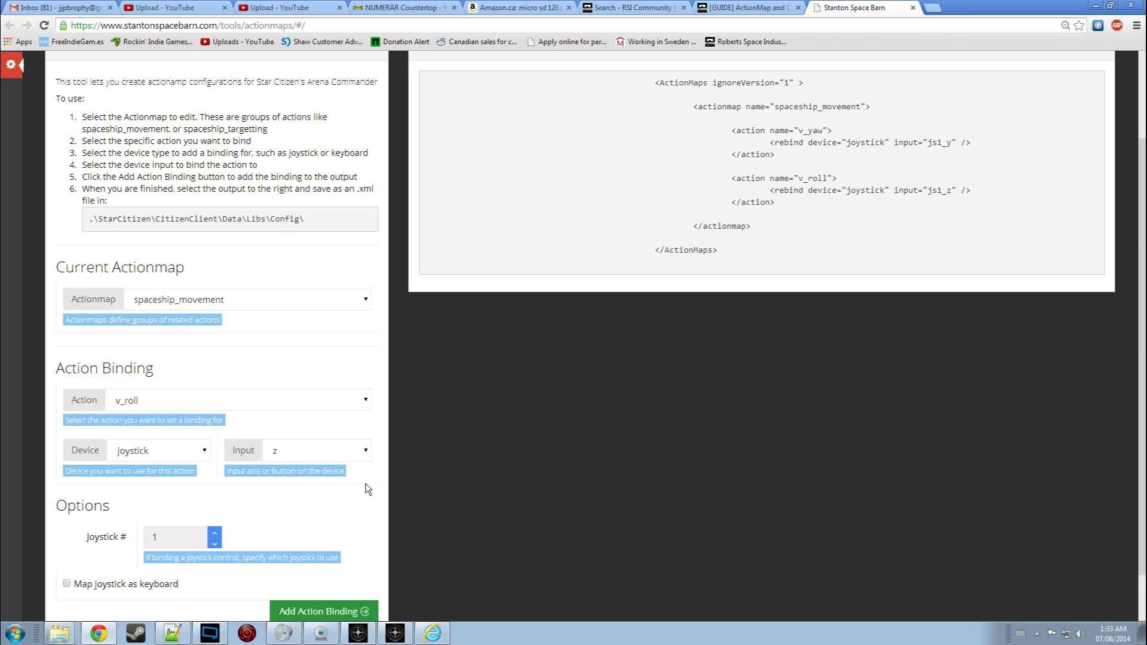
Enable the option to map the joystick as keyboard, and look through the movement actions, keeping v_roll selected.
left_click(67, 585)
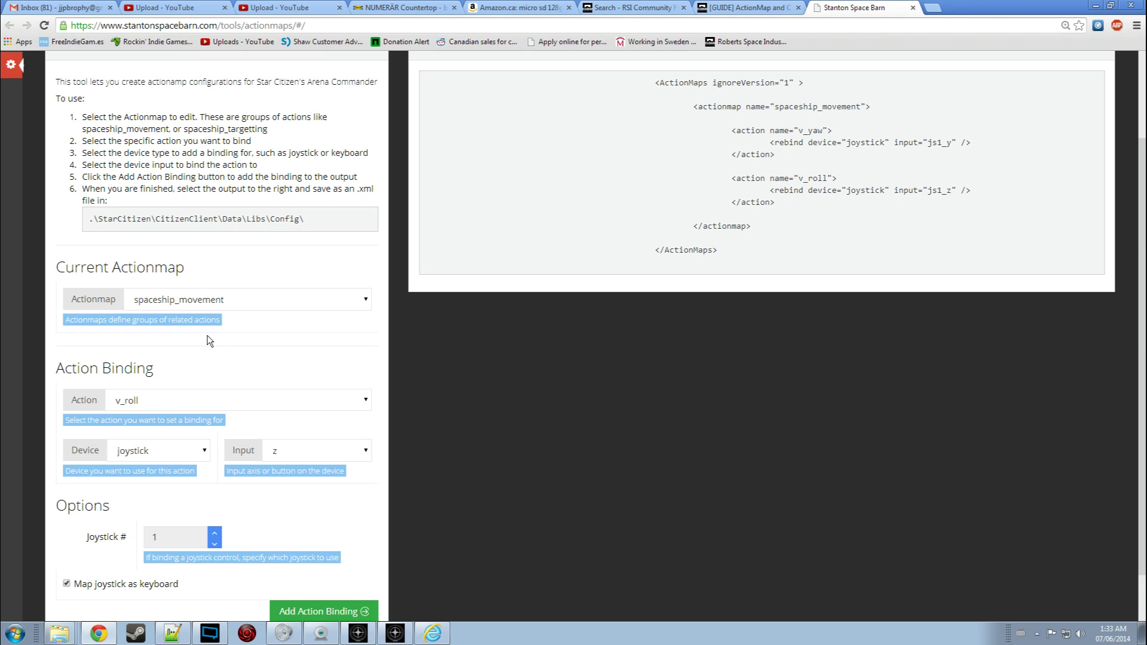
left_click(214, 404)
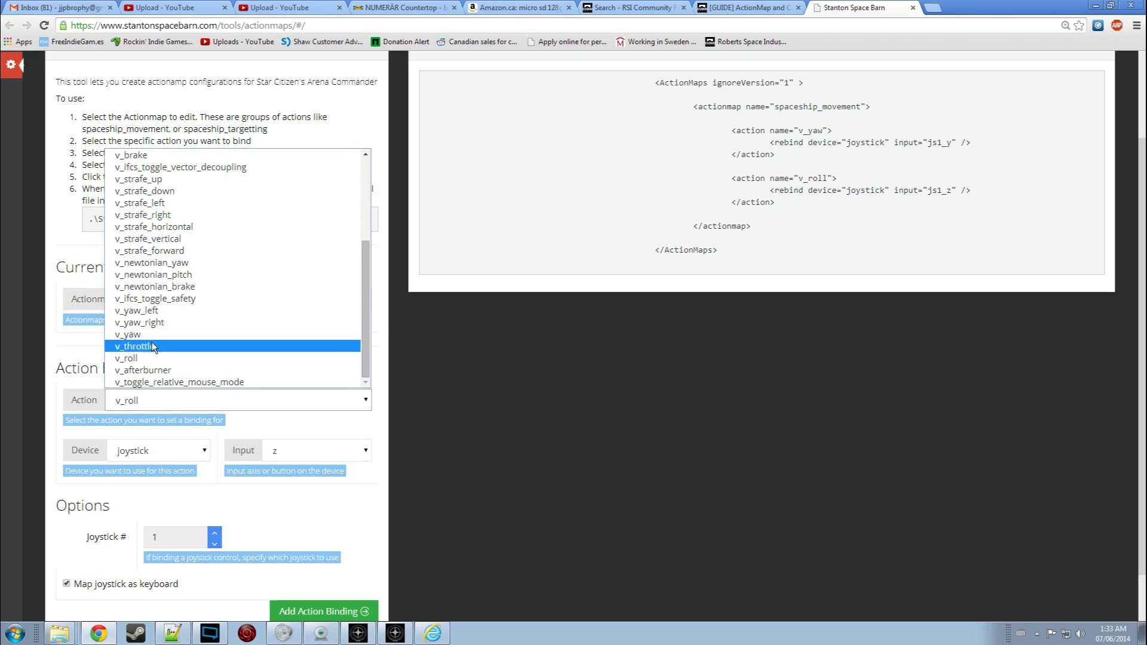
left_click(137, 358)
Switch the current actionmap to spaceship_weapons and review the actions it offers.
left_click(220, 299)
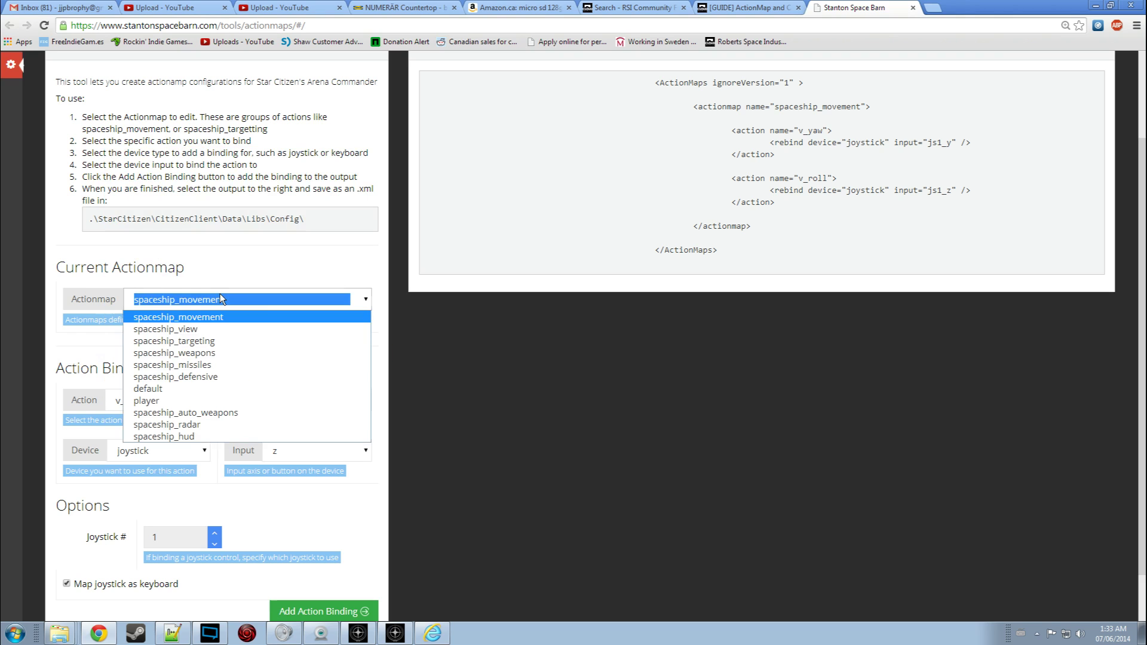
left_click(265, 353)
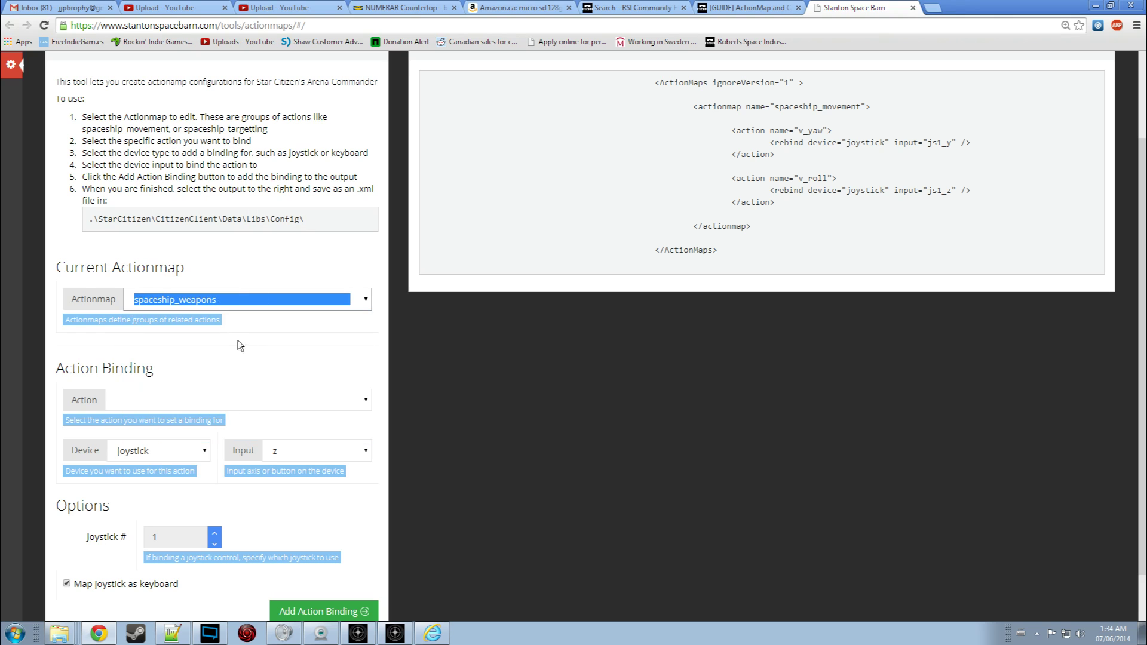
left_click(226, 399)
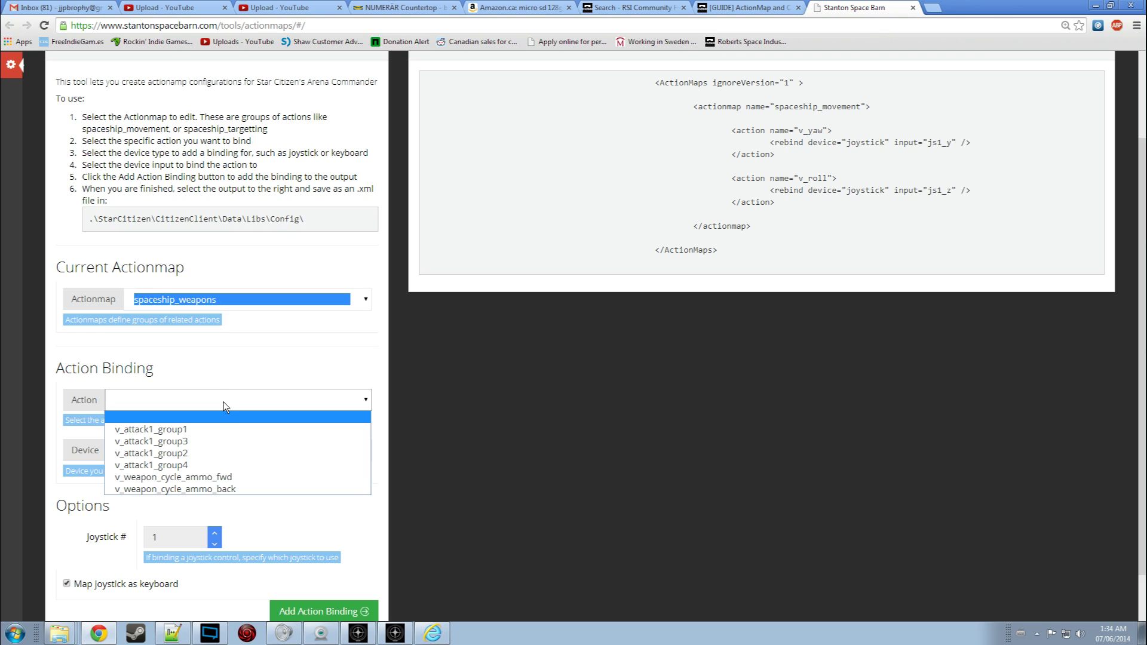
left_click(225, 310)
Set the actionmap to spaceship_hud and choose v_hud_open_tab3 as the action to bind.
left_click(264, 299)
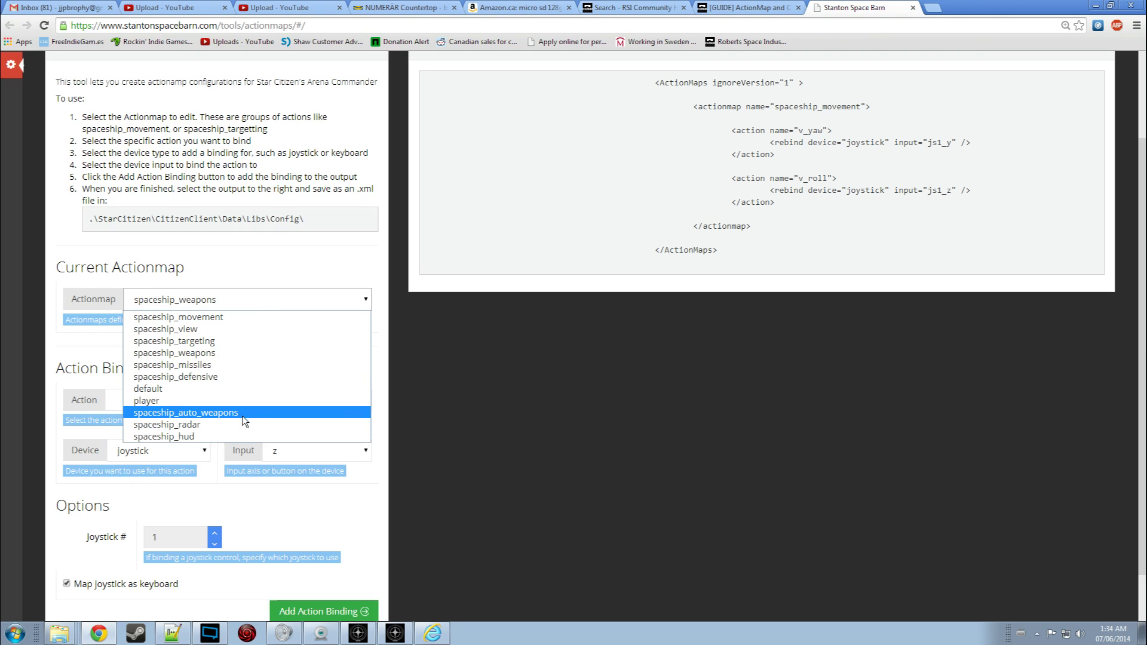
left_click(241, 434)
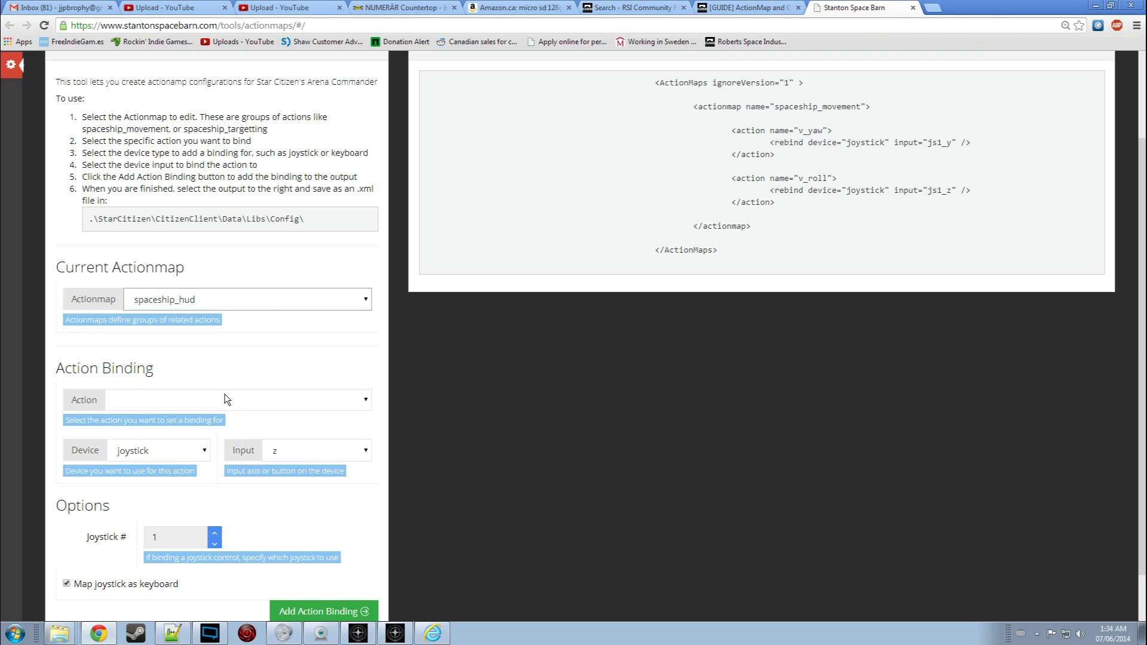
left_click(227, 399)
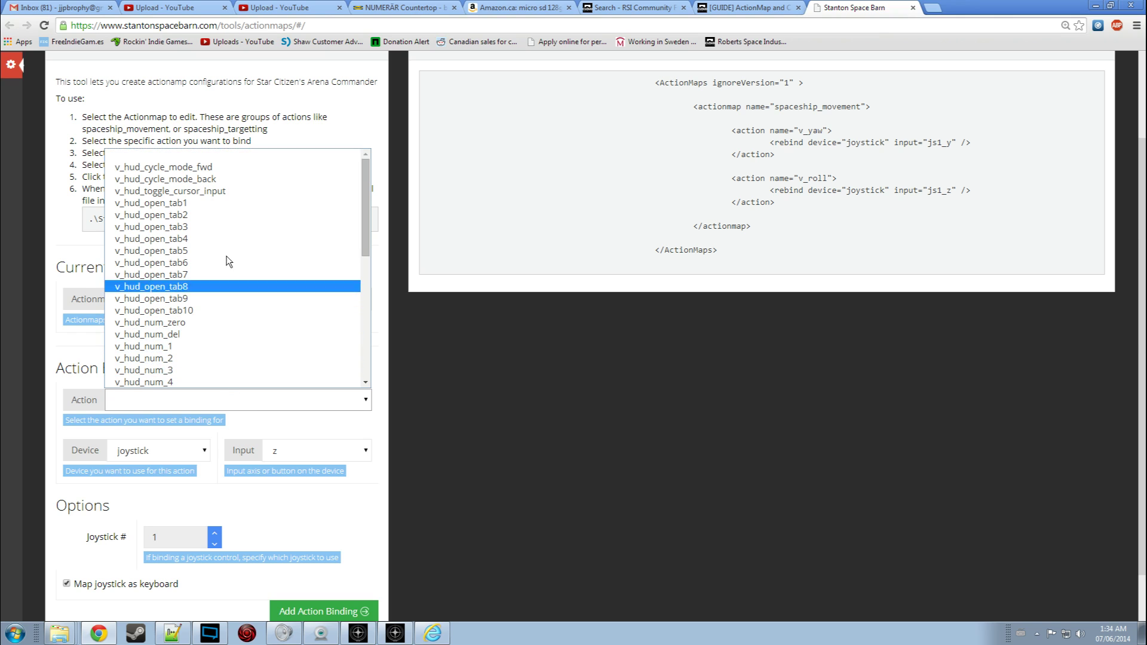
left_click(205, 230)
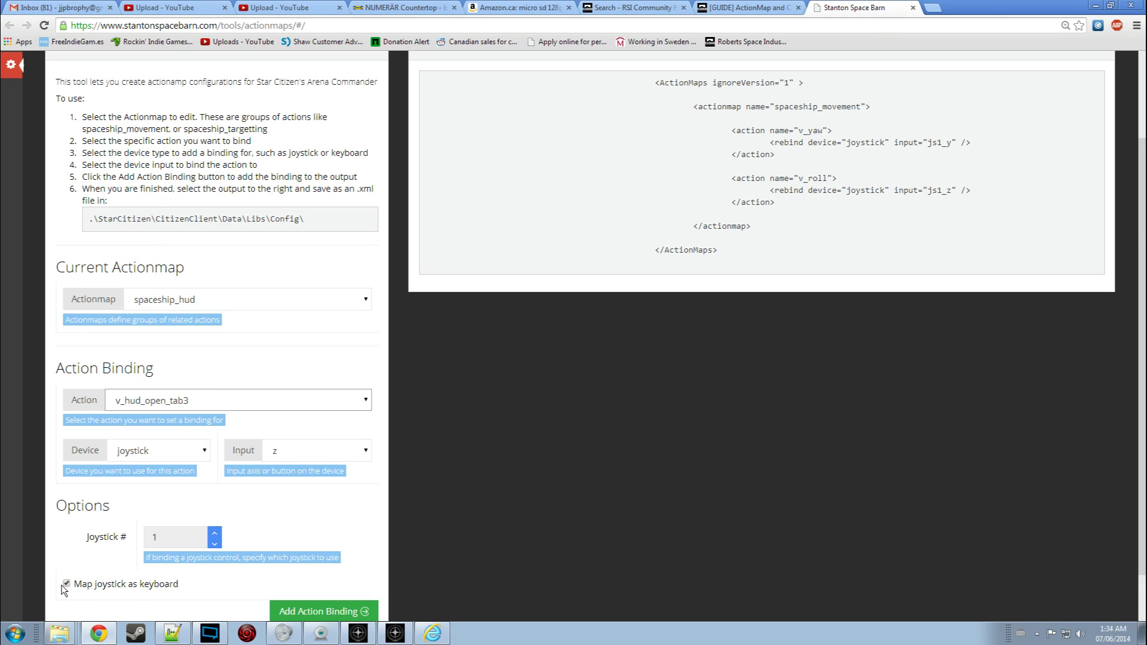
Browse the joystick axes, hat directions and buttons available as inputs for the v_hud_open_tab3 binding.
left_click(320, 450)
scroll(327, 387, "down", 1)
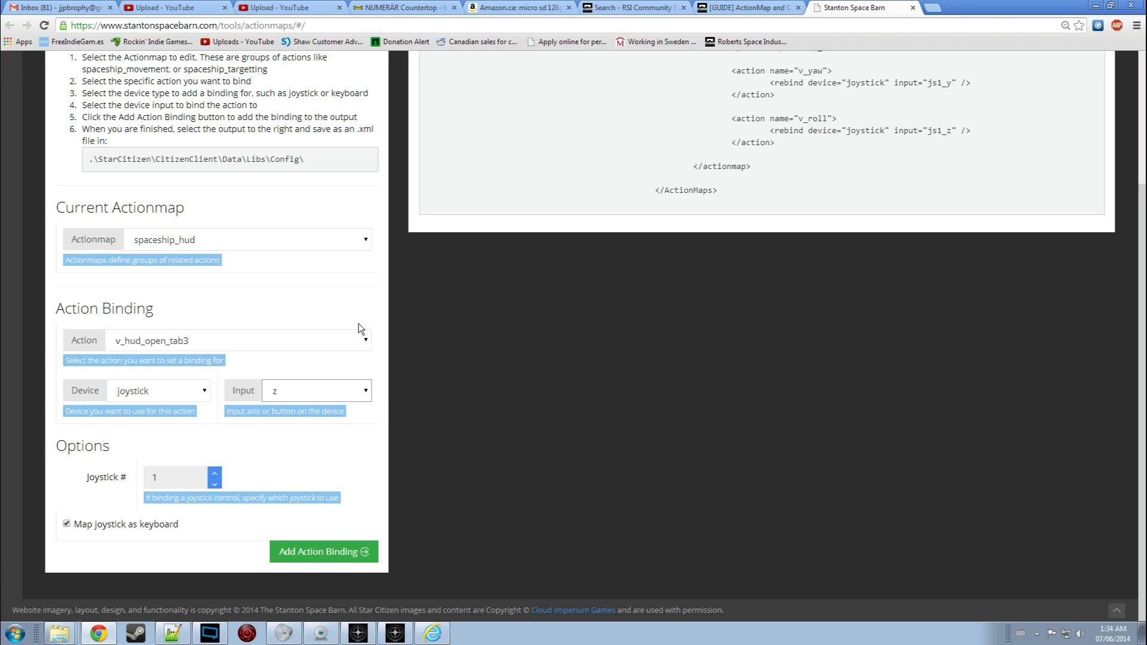
left_click(346, 392)
scroll(310, 345, "down", 2)
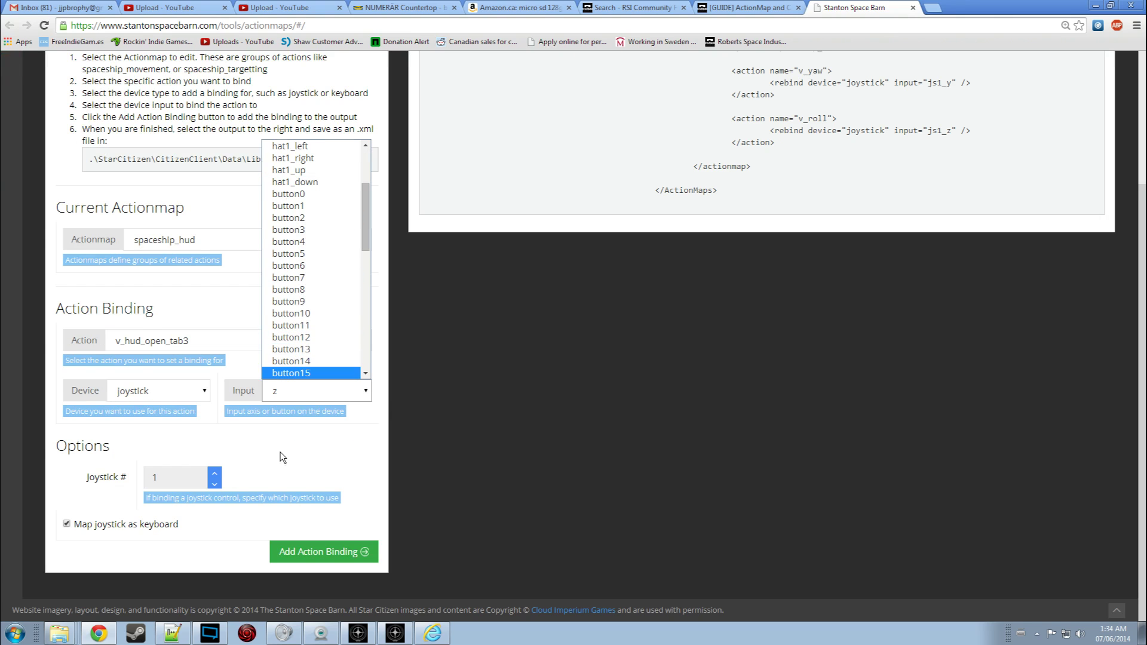
left_click(406, 465)
Open Windows' Devices and Printers and view the general properties of the Saitek X52 Flight Control System.
left_click(11, 637)
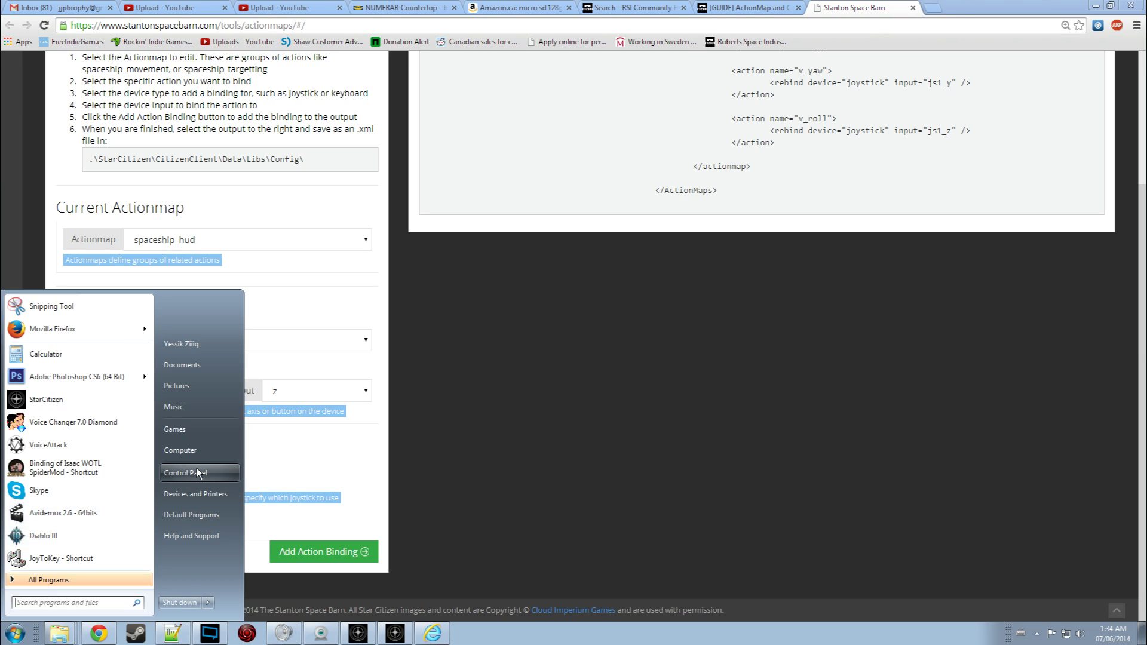
left_click(199, 494)
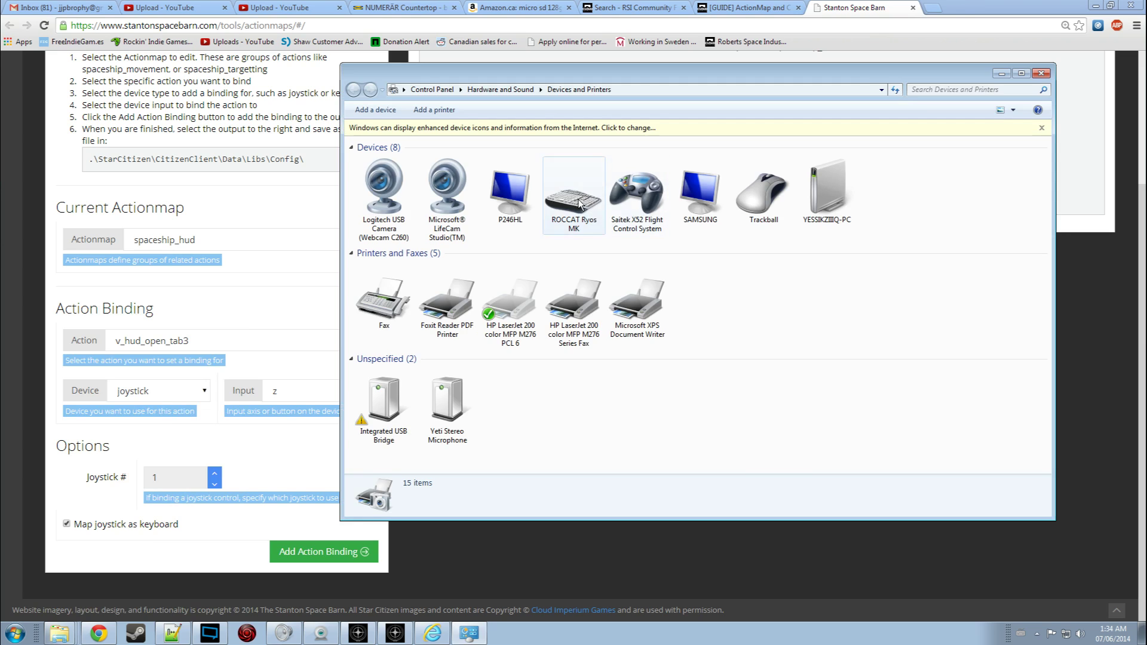
right_click(632, 203)
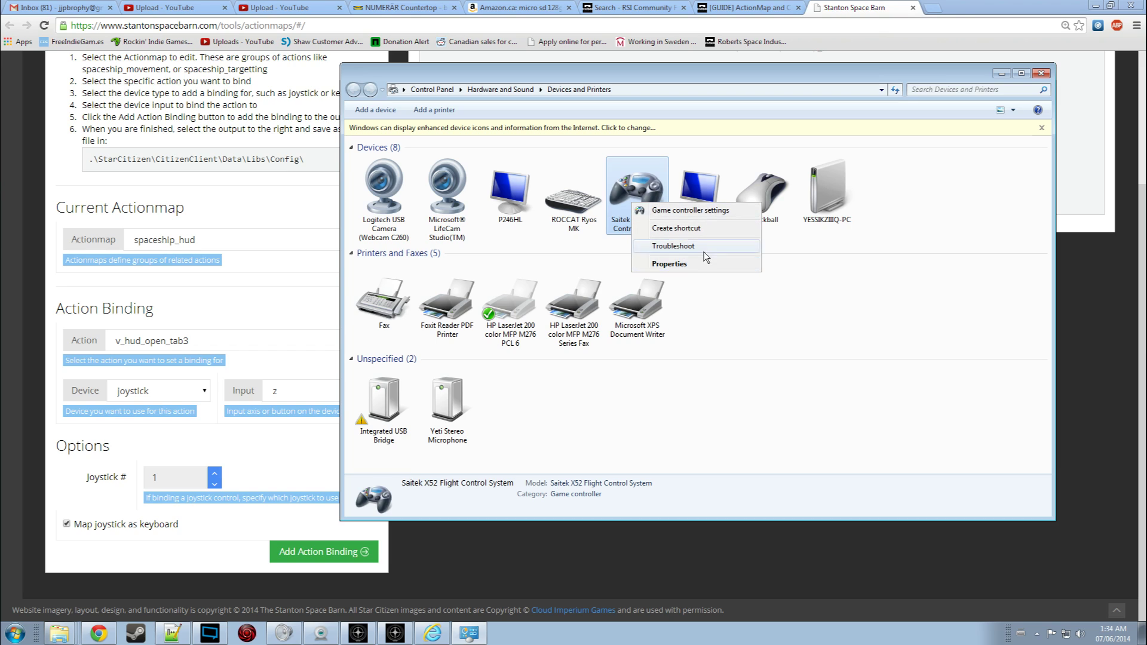
left_click(696, 267)
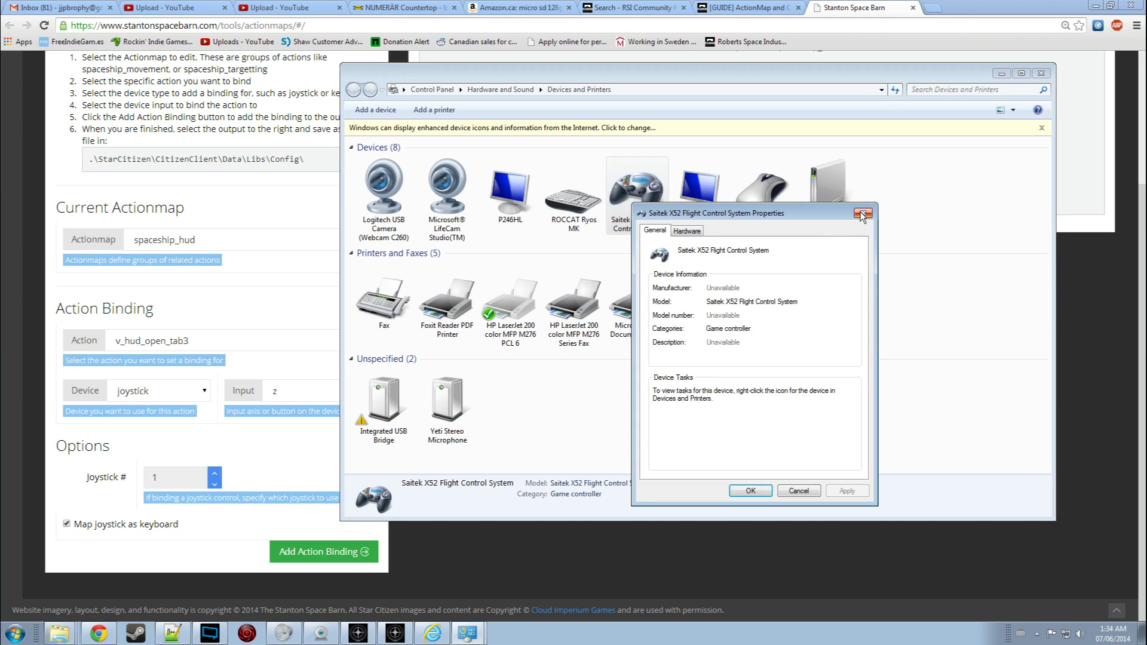
left_click(862, 214)
Examine the Saitek X52's axes and buttons on the test page of its game controller settings, and close the device windows.
right_click(639, 198)
left_click(657, 205)
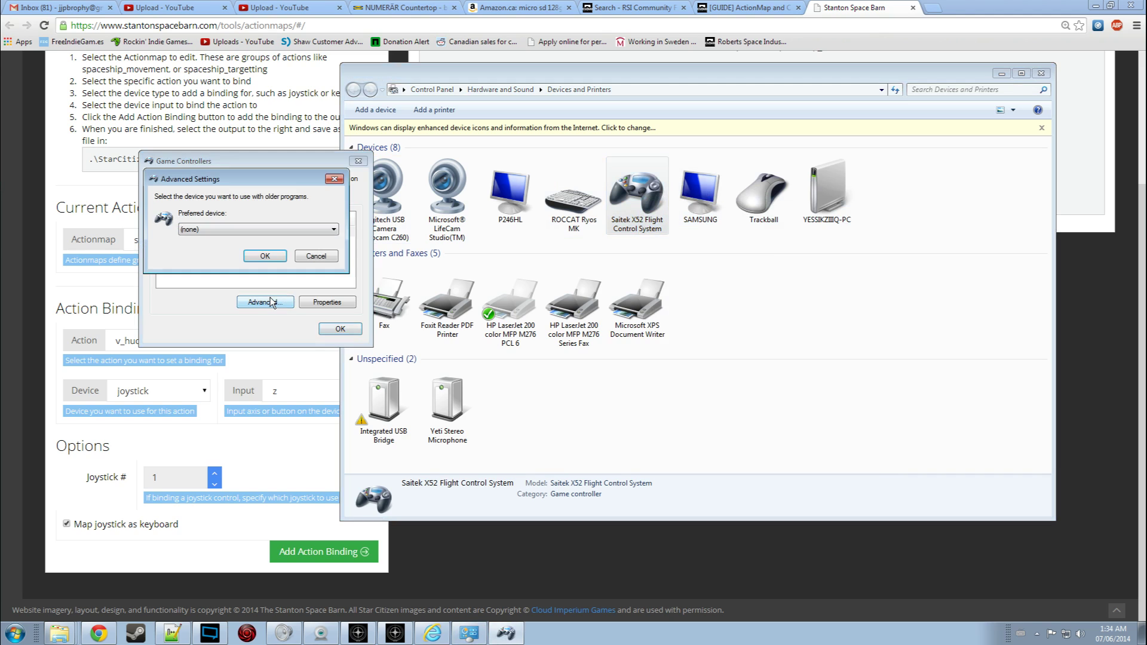
left_click(269, 302)
left_click(317, 256)
left_click(326, 302)
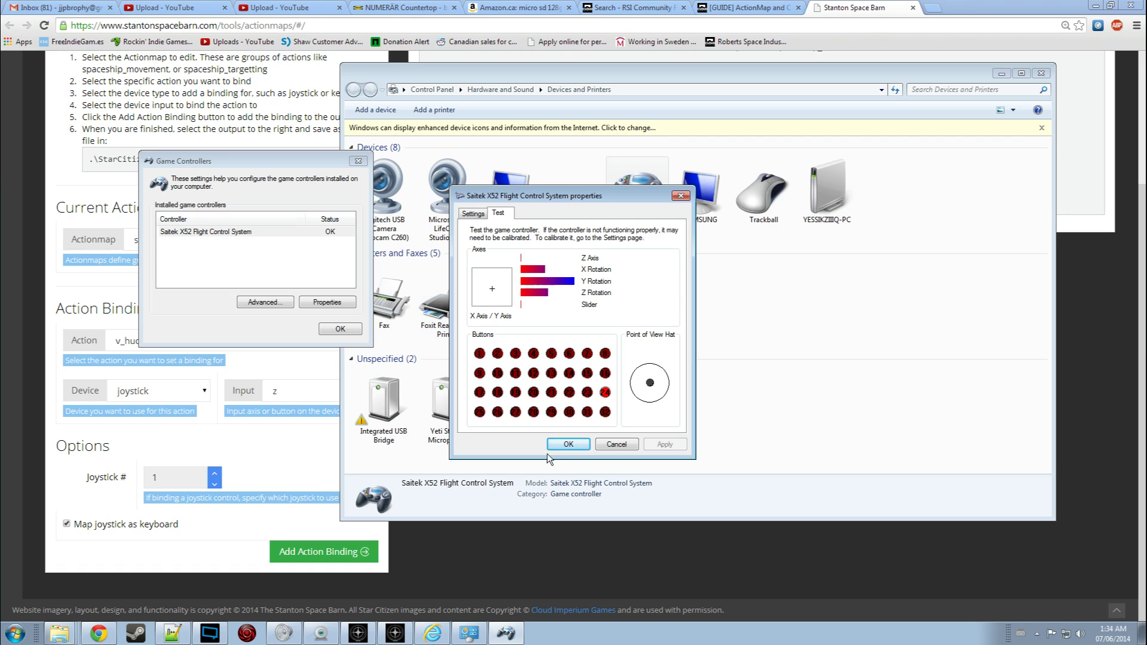
left_click(568, 444)
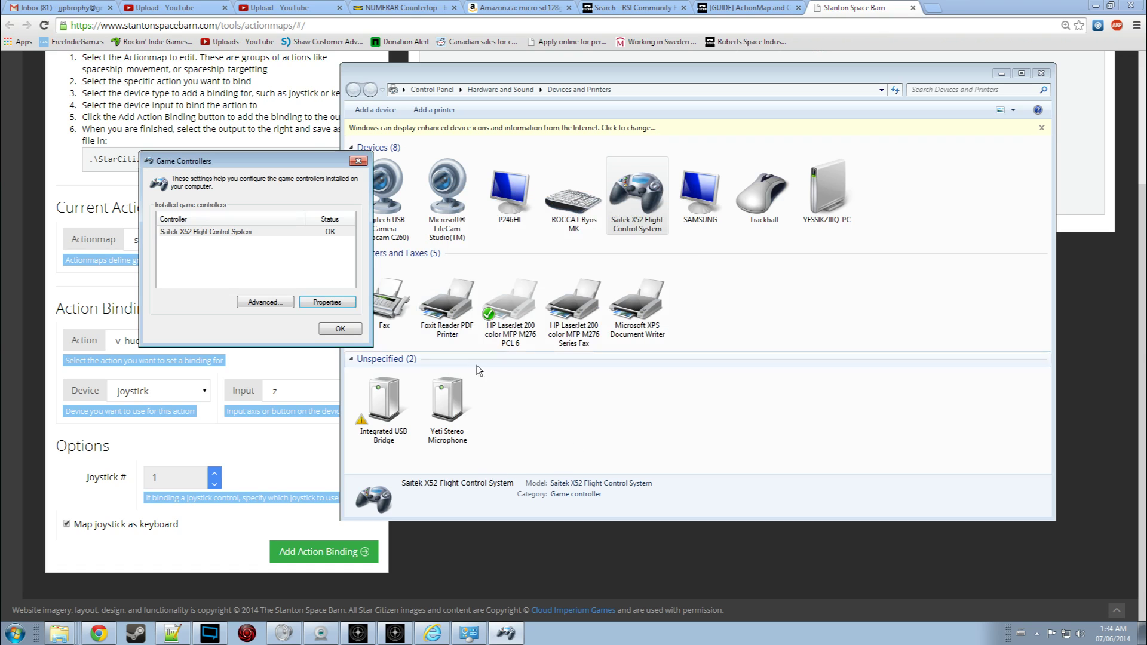
left_click(328, 329)
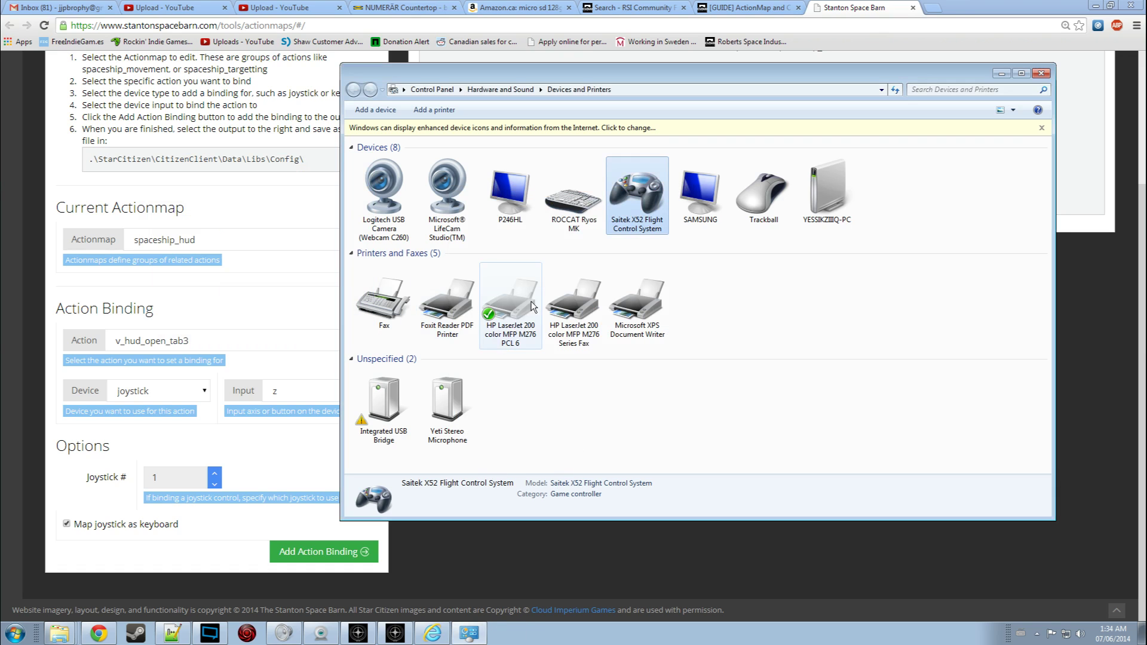
left_click(1045, 73)
Bring up Custom.xml in Notepad++ and show the StarCitizen Controls\Mappings folder in Windows Explorer.
scroll(903, 215, "up", 3)
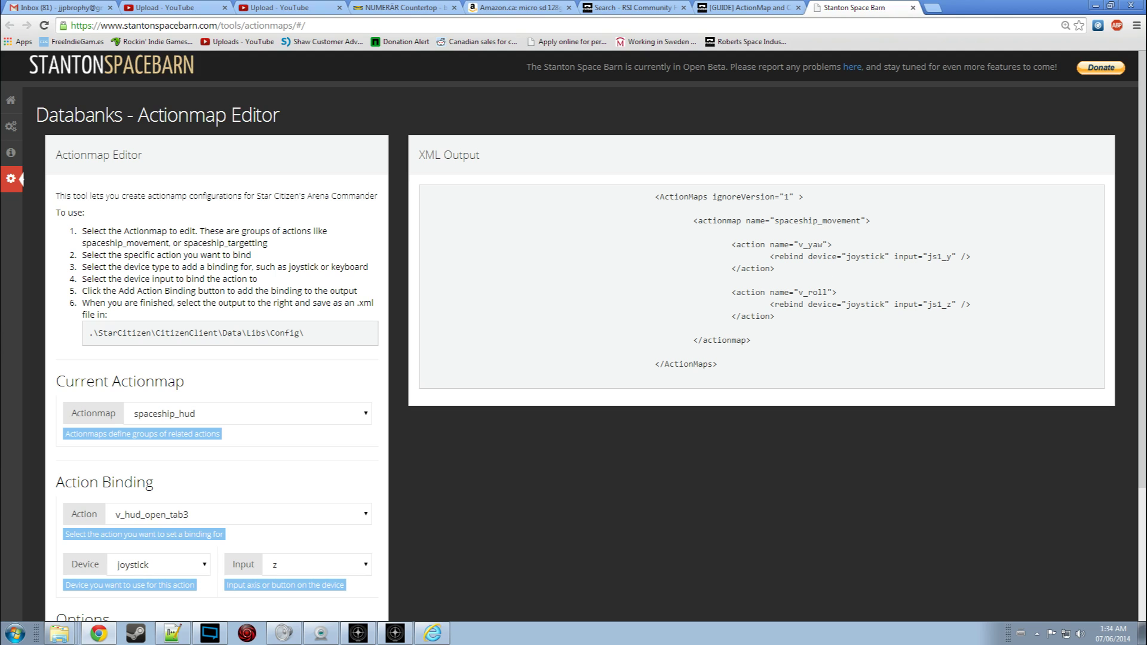
left_click(172, 633)
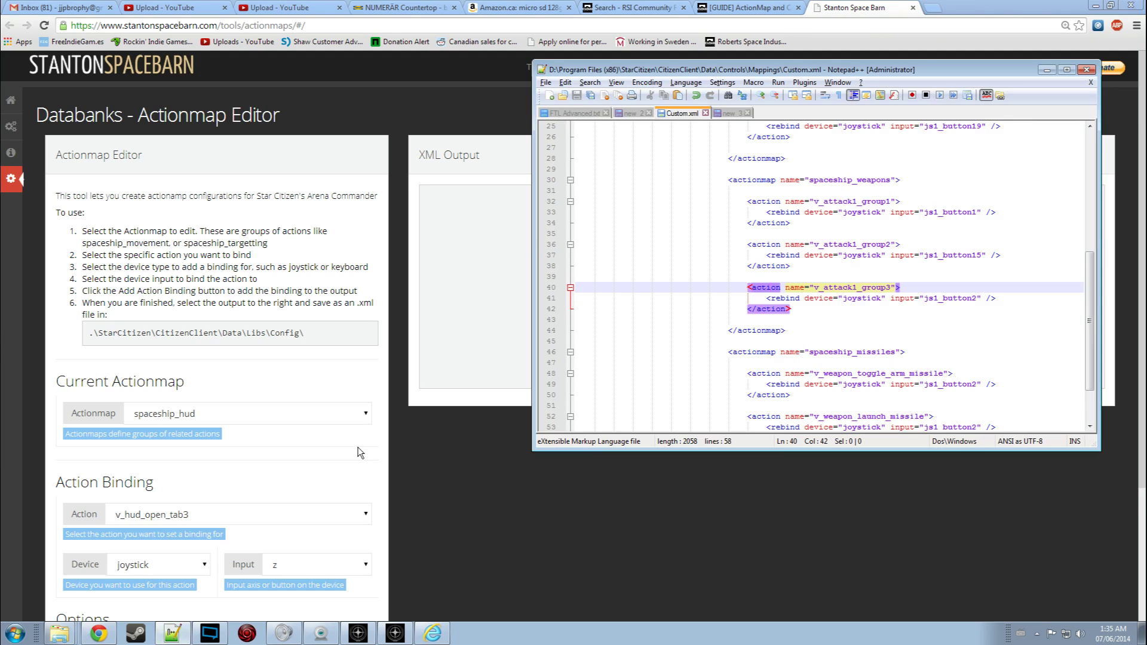
left_click(60, 621)
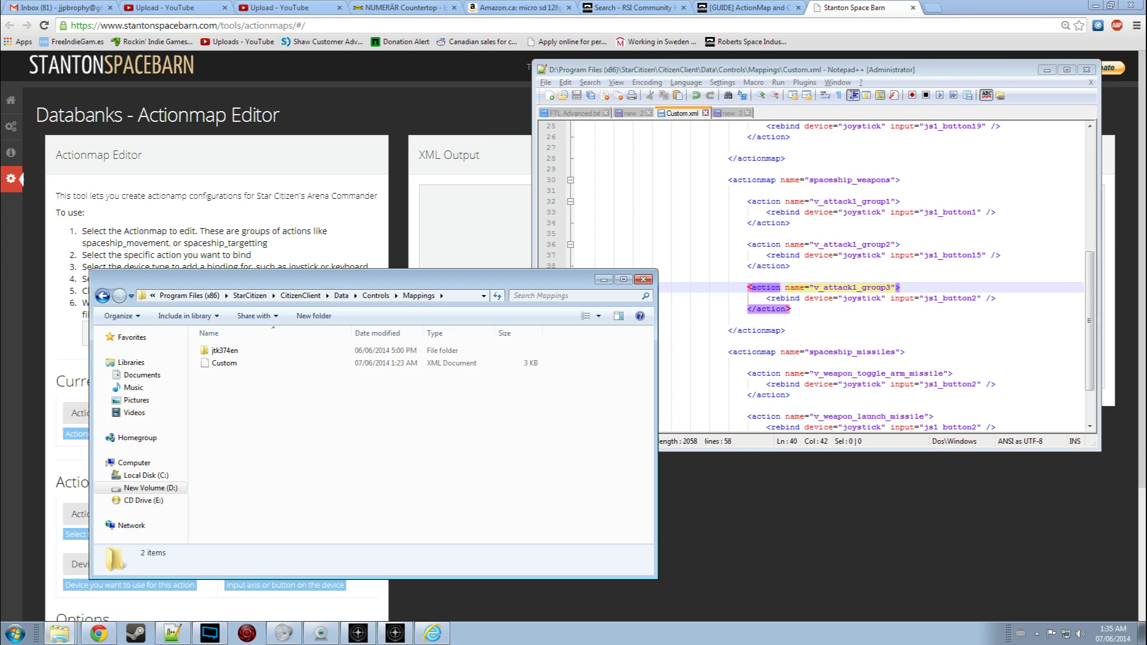
Switch to the Star Citizen game and load the custom mapping with the console command pp_rebindkeys custom.
key("alt+Tab")
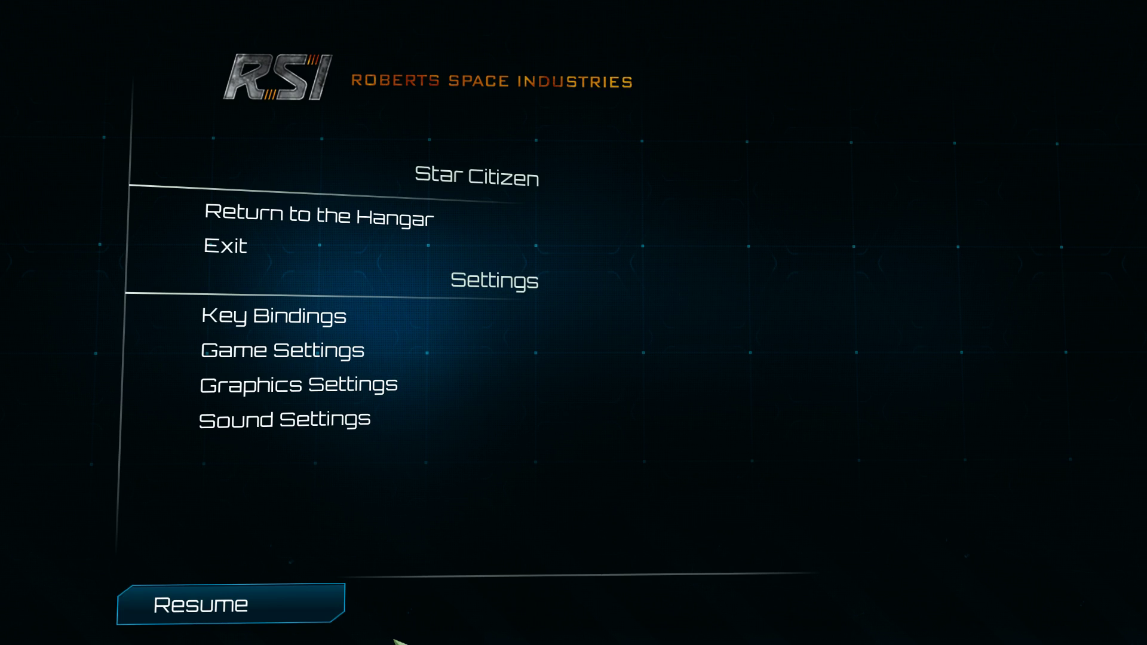
key("grave")
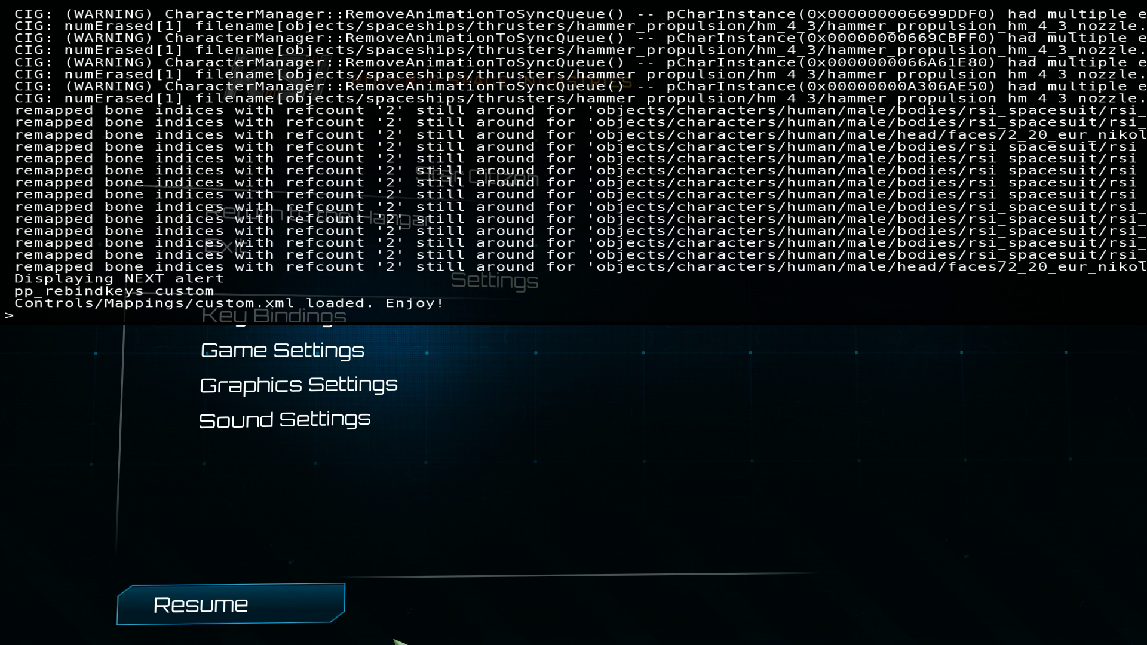
type("PP_REBINDKEYS")
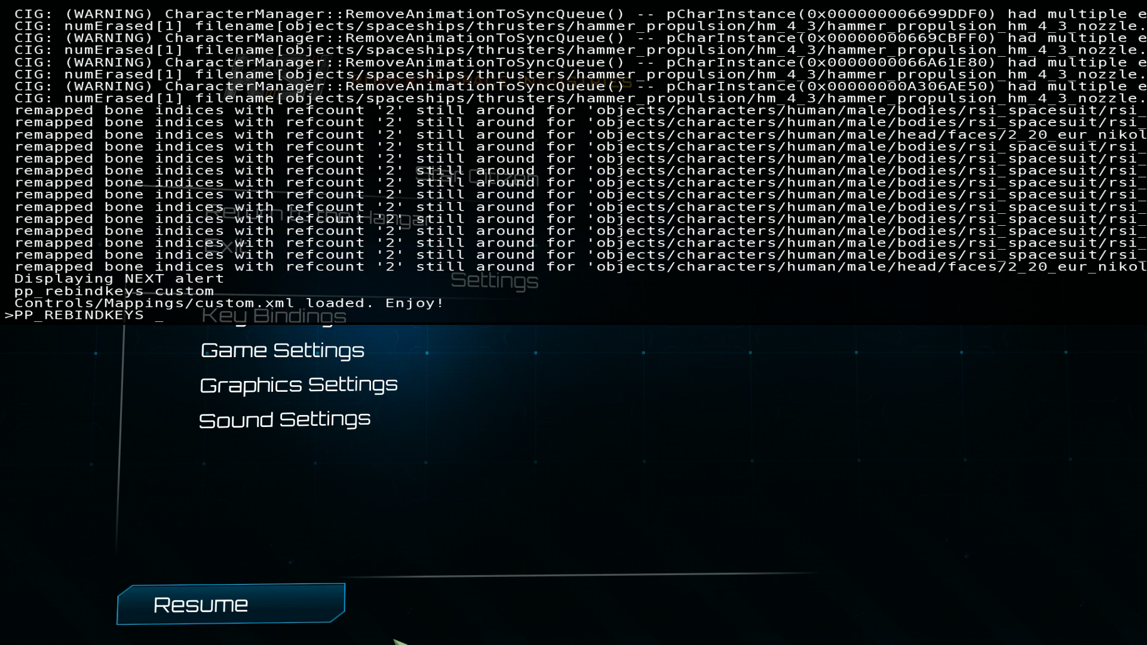
type(" custom")
key("Return")
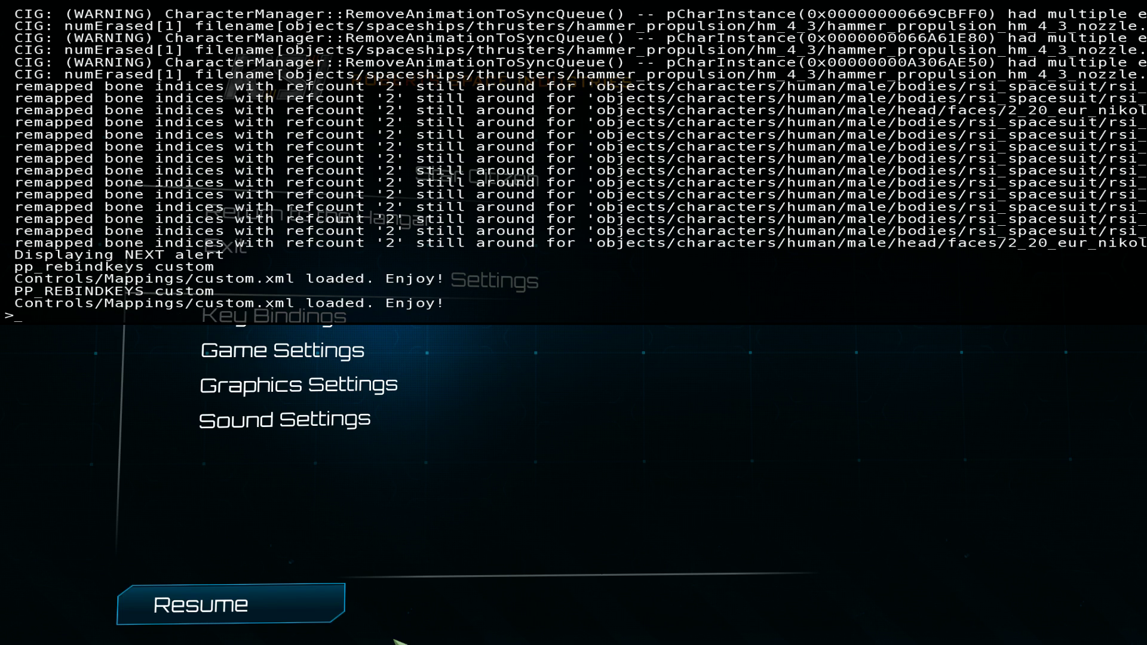
key("grave")
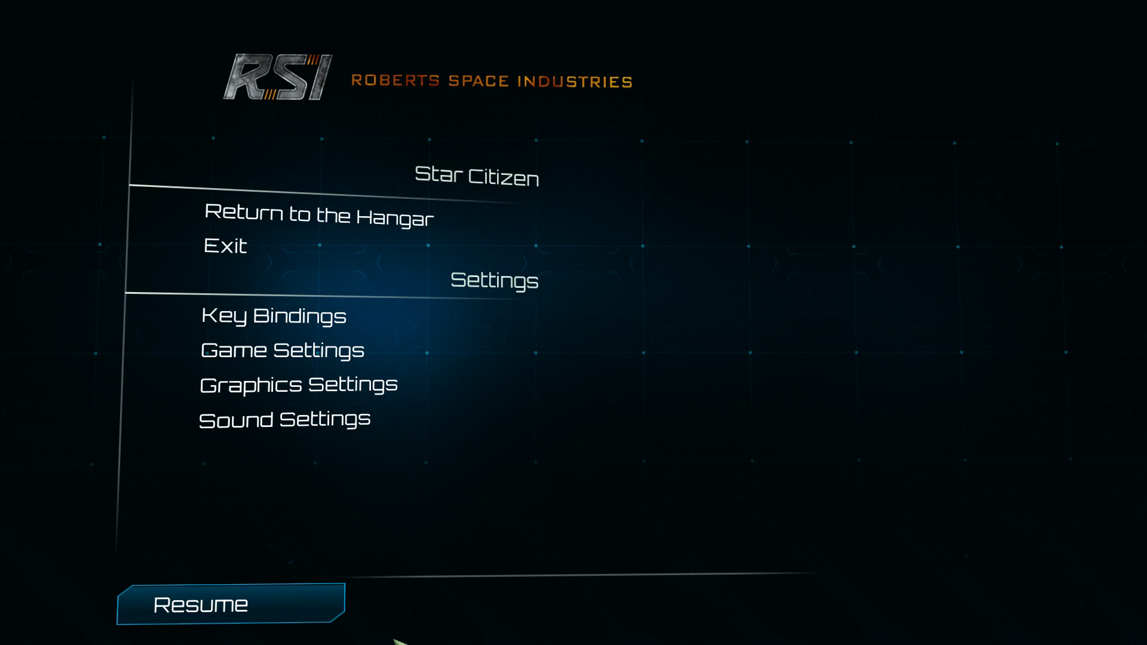
Reopen the game console and run pp_rebindkeys without a mapping file name.
key("grave")
type("pp")
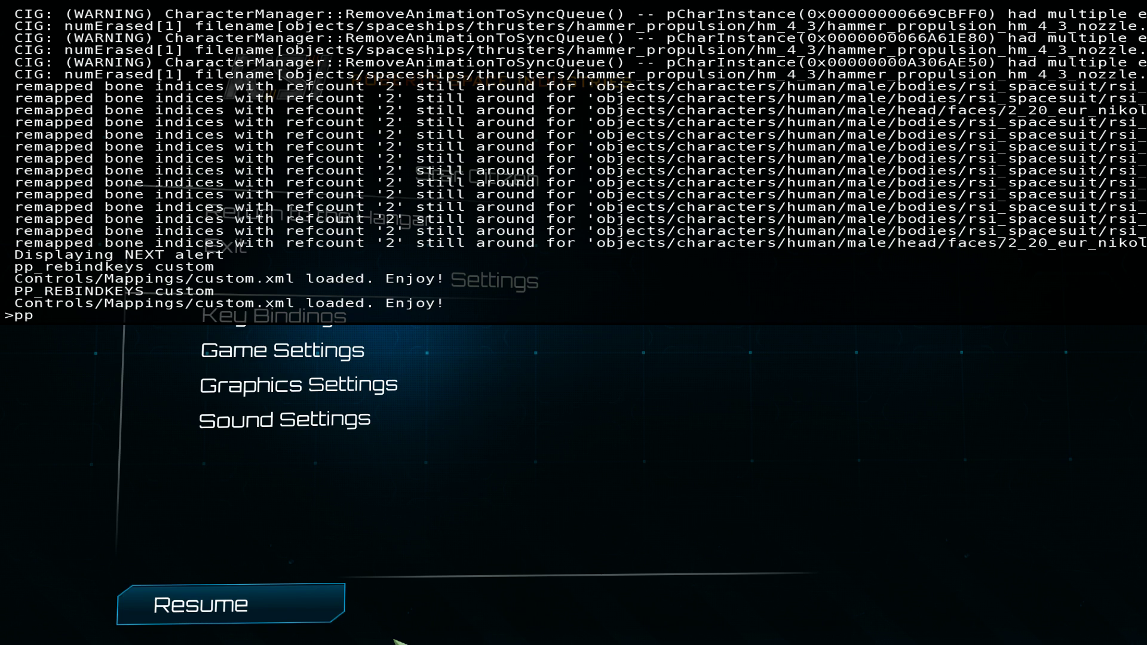
type("_rebindkeys")
key("Return")
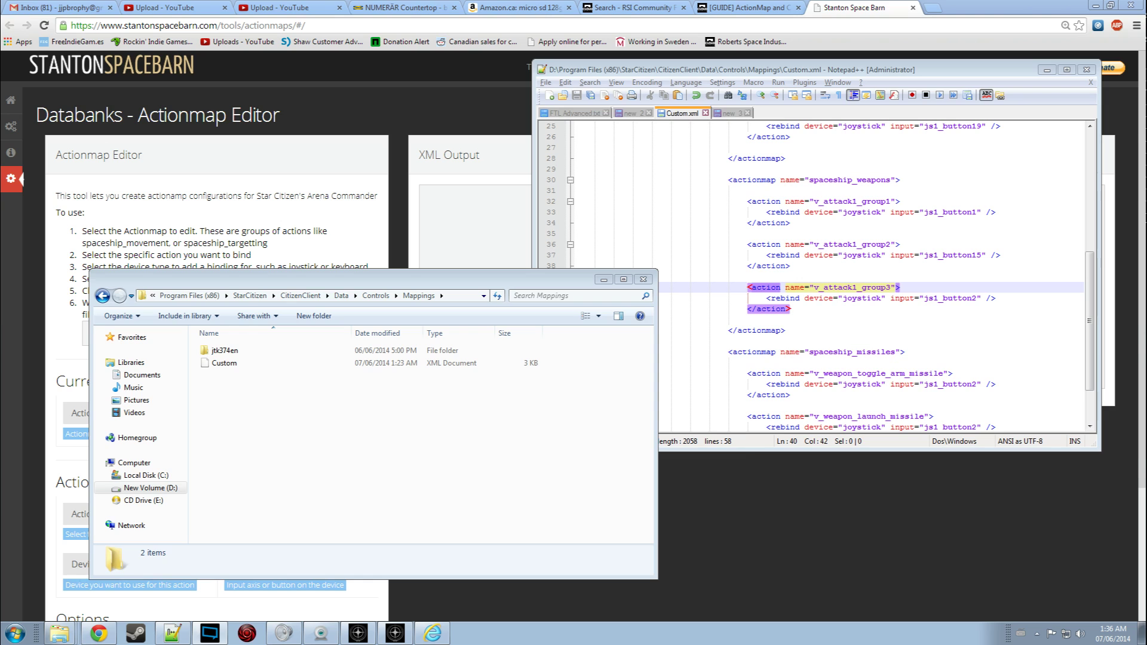
Show the Saitek X52's controller test page from Devices and Printers and move it clear of the other windows.
left_click(14, 633)
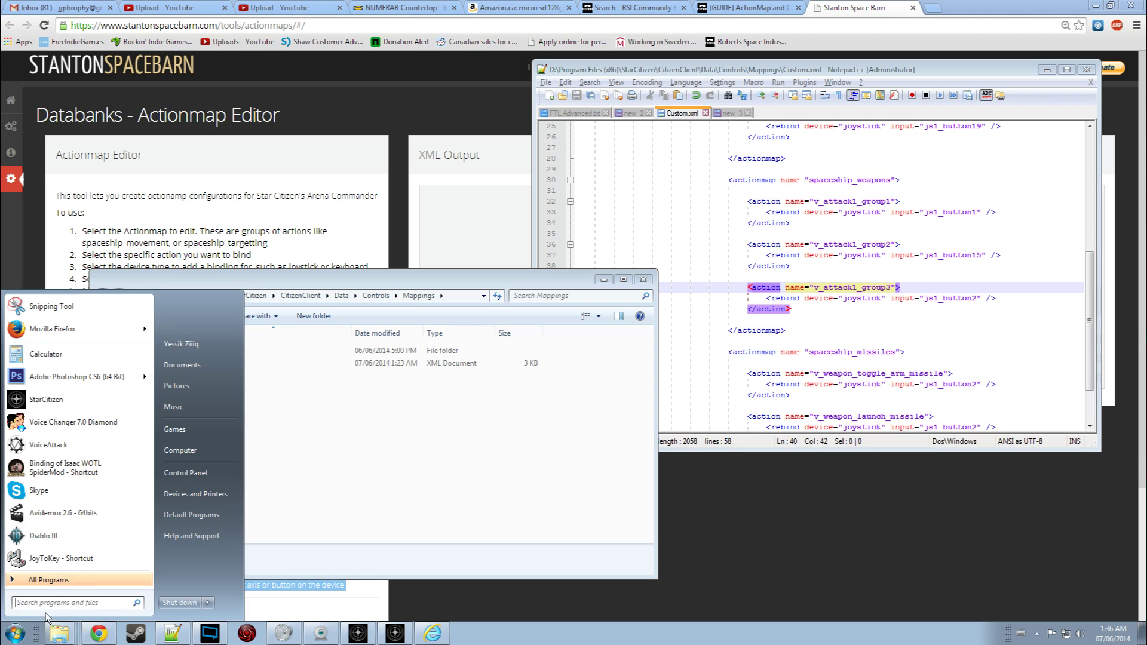
left_click(197, 496)
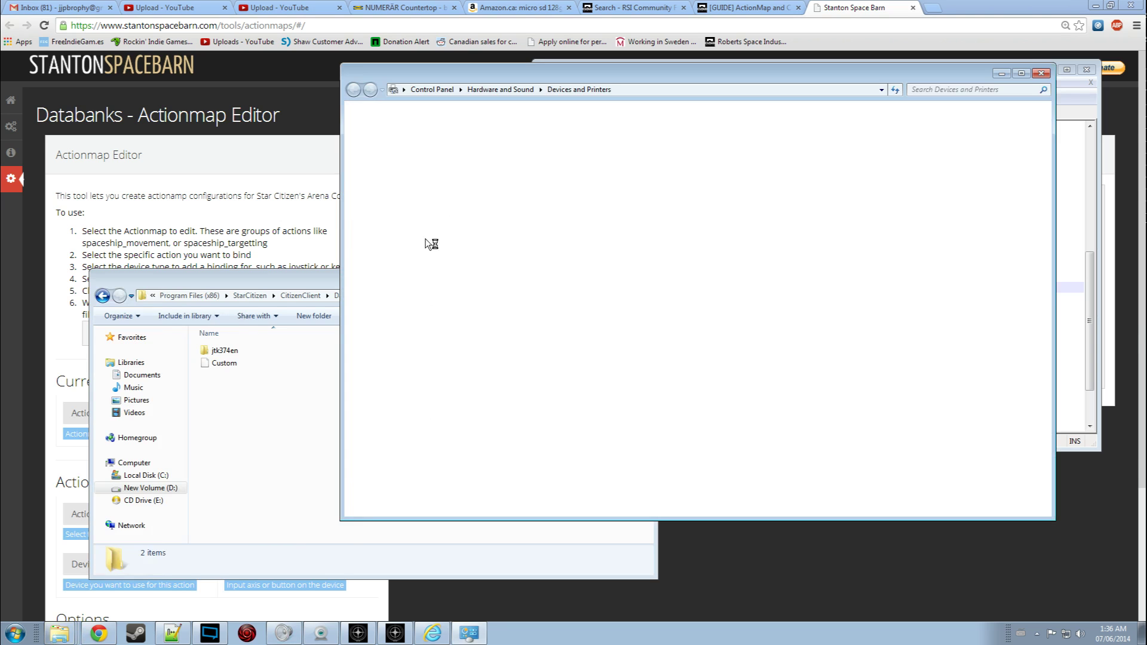
right_click(612, 186)
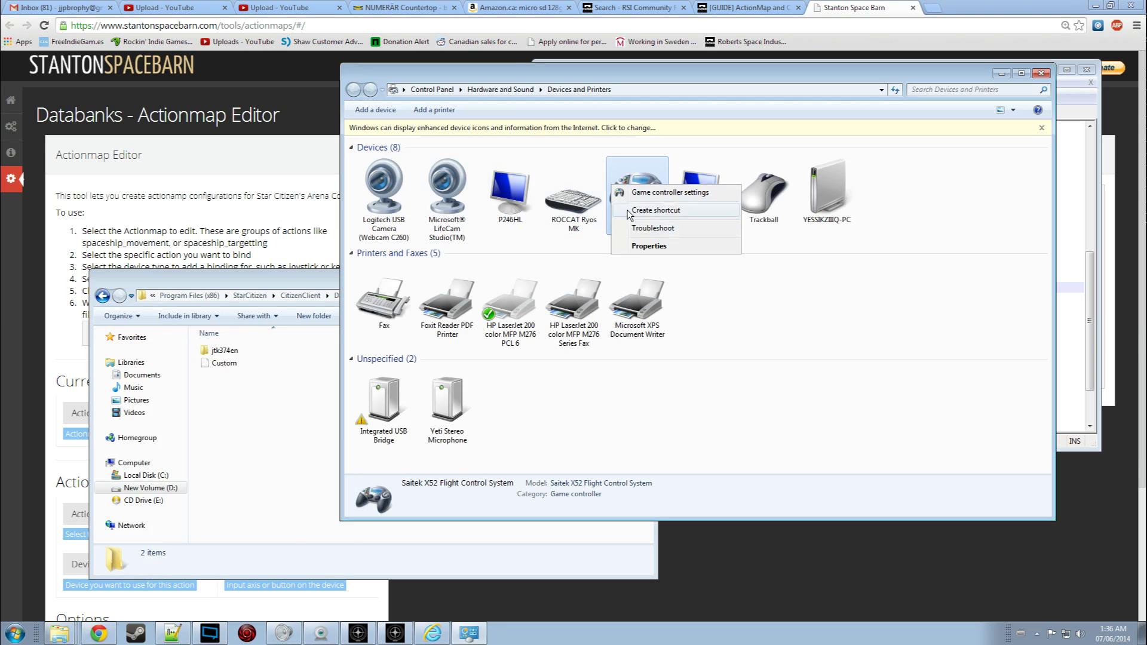
left_click(640, 197)
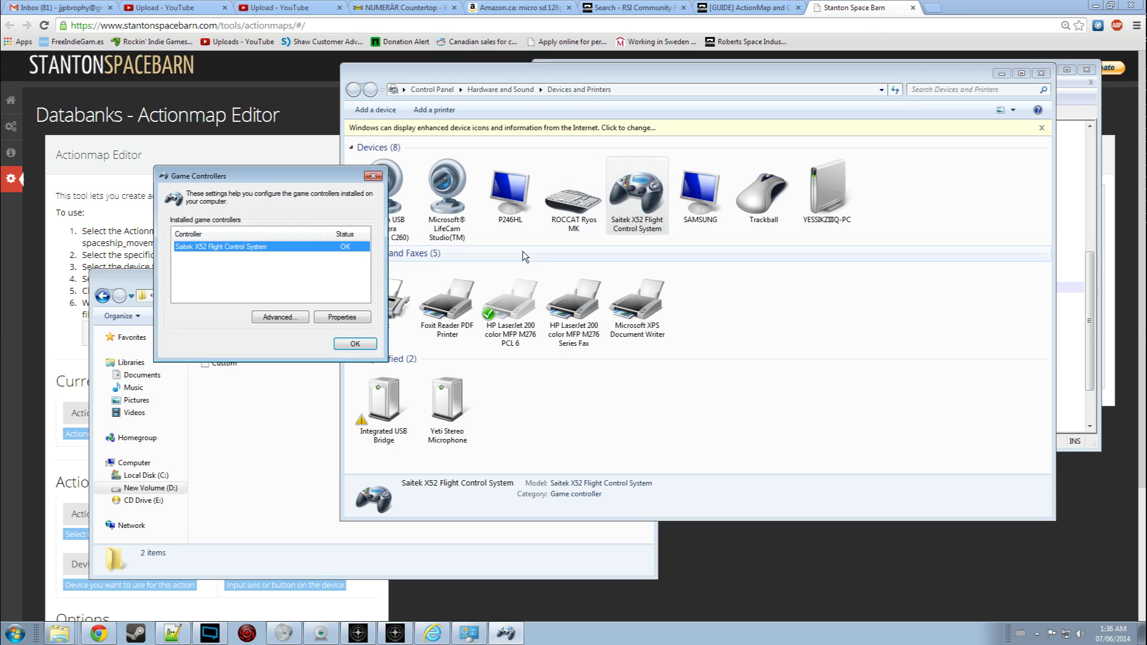
left_click(326, 318)
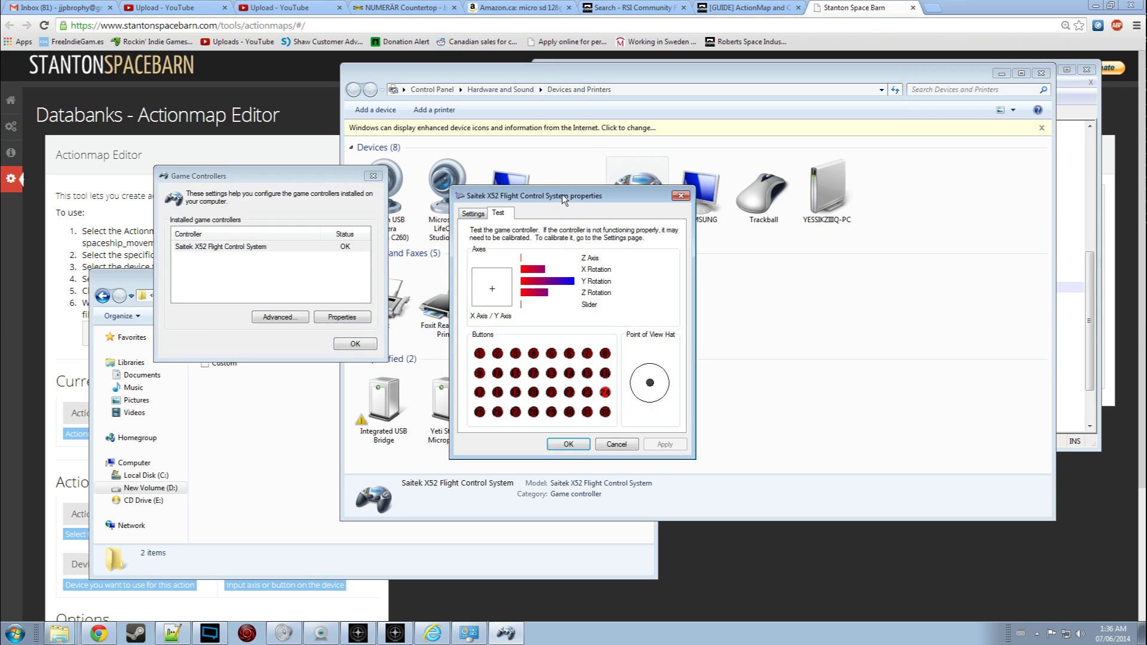
left_click_drag(561, 200, 113, 171)
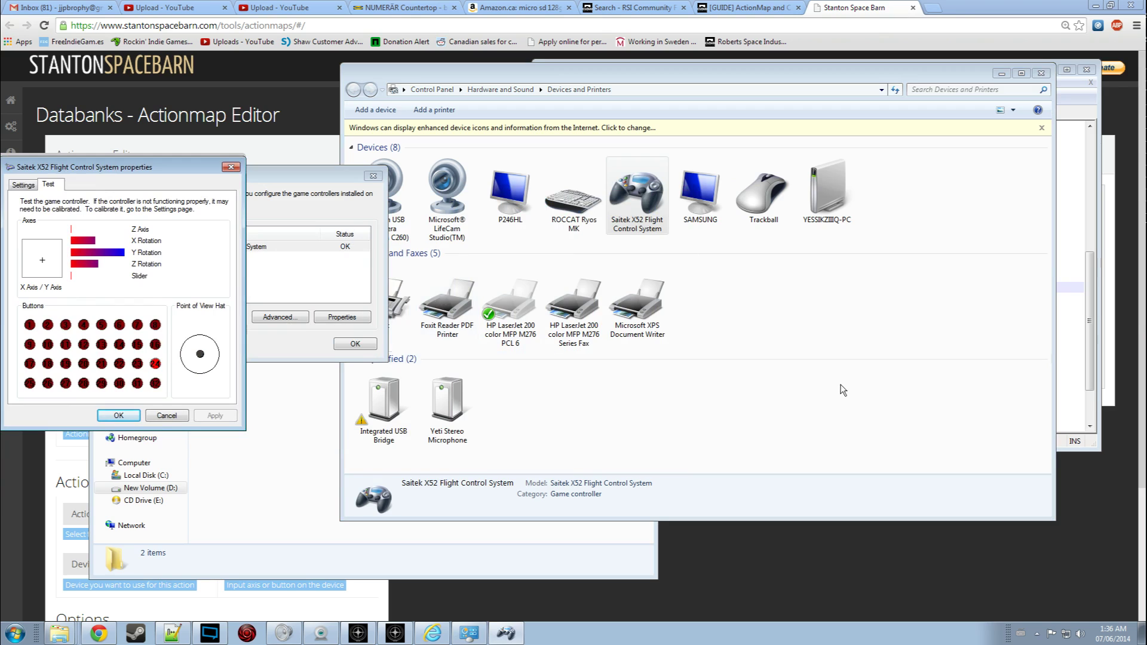
Switch to JoyToKey and examine the keyboard assignment of Button 30 in the Star Citizen profile.
left_click(1036, 633)
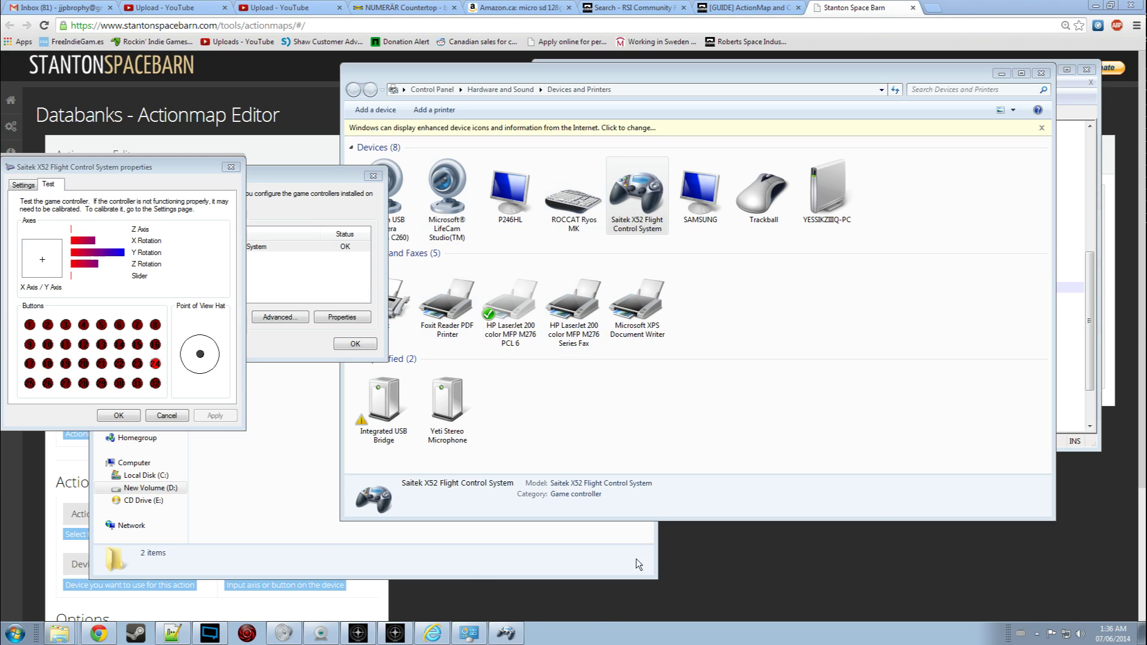
left_click(1037, 635)
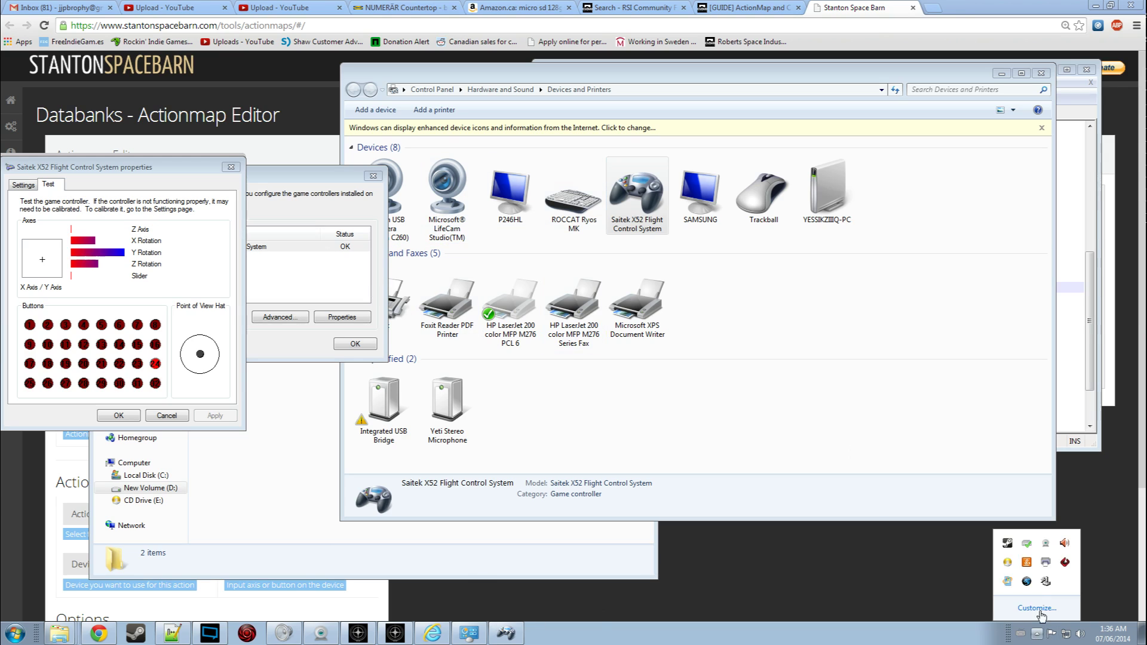
left_click(1045, 581)
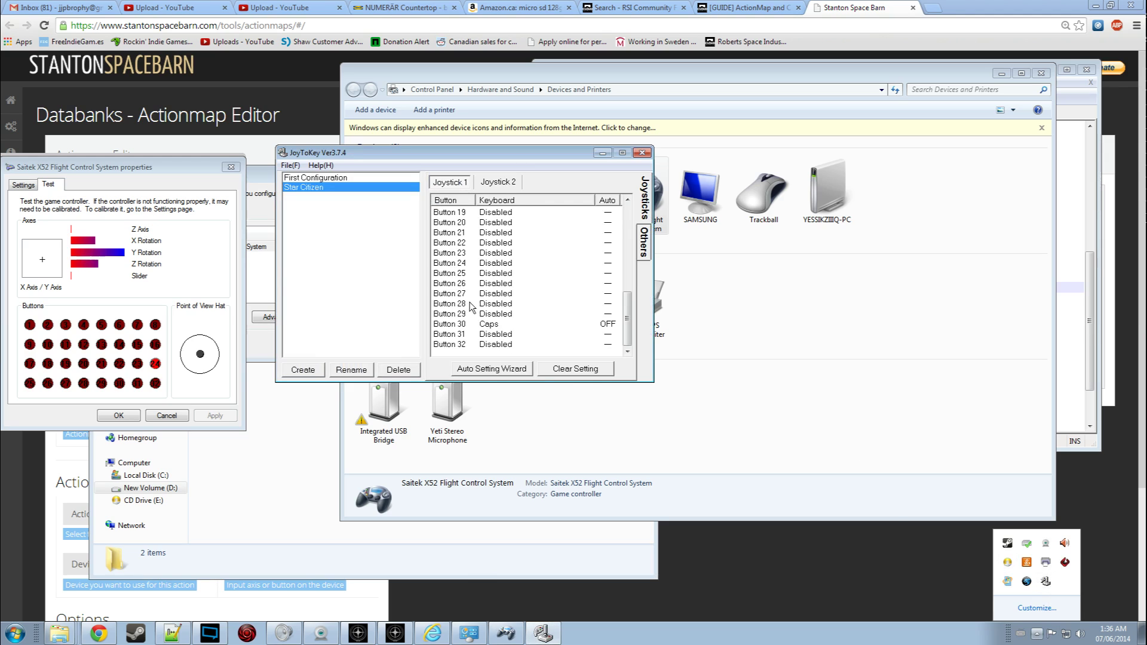
left_click(493, 326)
left_click(360, 340)
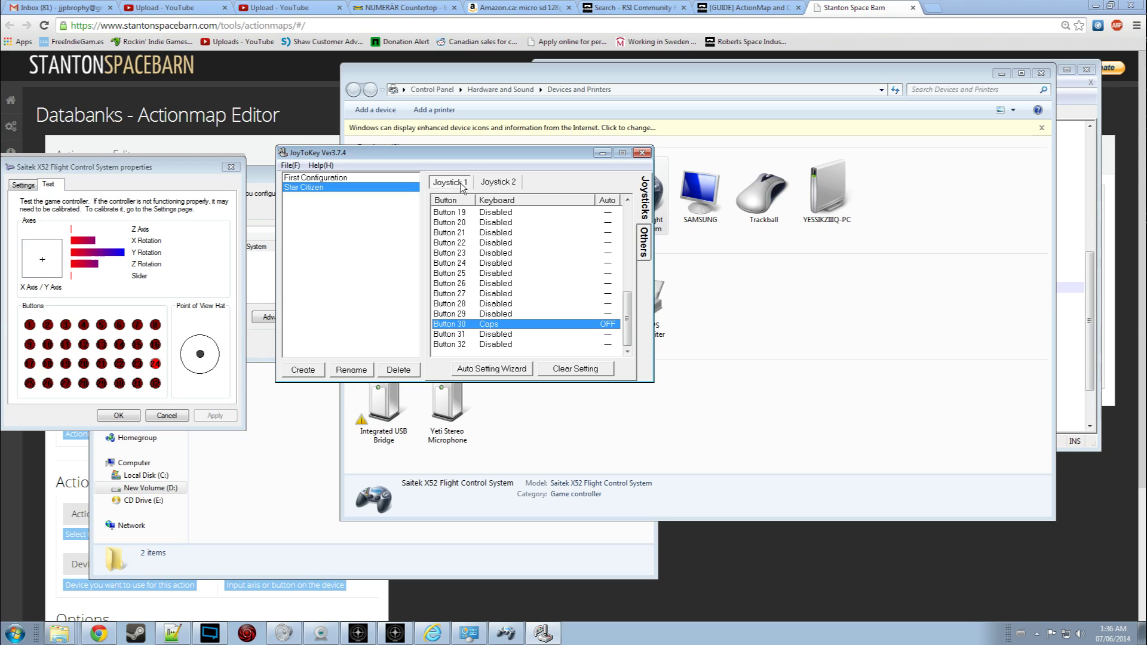
Try assigning the J key to Joystick 1's Button 25, discard the assignment and close the JoyToKey window.
double_click(449, 273)
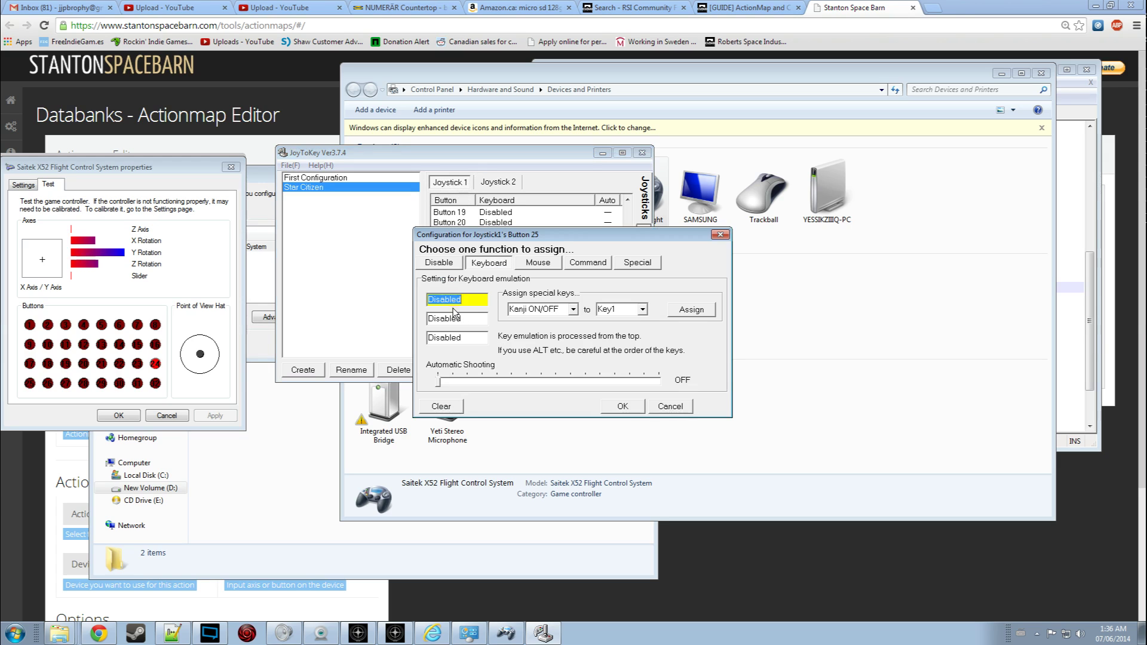
key("End")
key("shift+Home")
key("j")
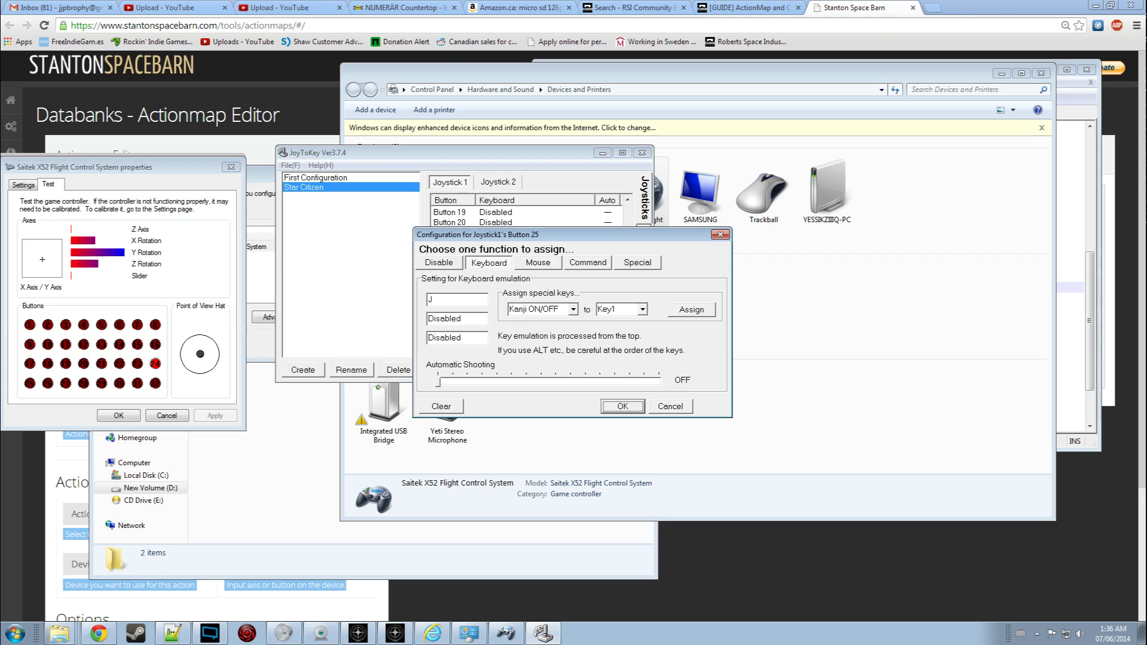
left_click(671, 406)
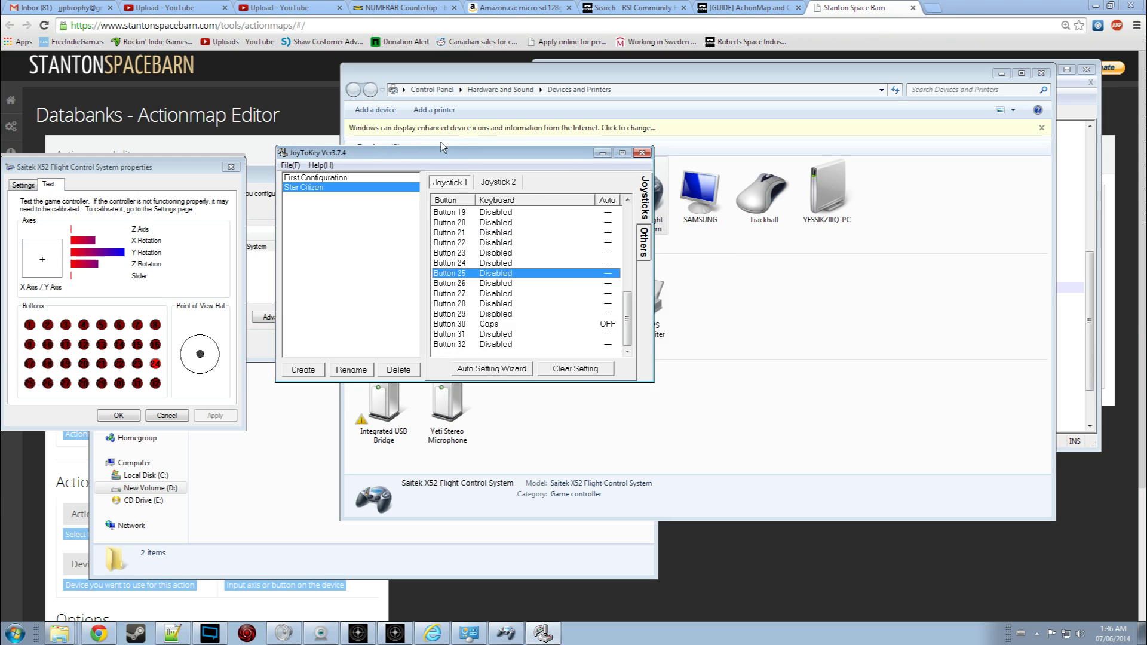
left_click(642, 153)
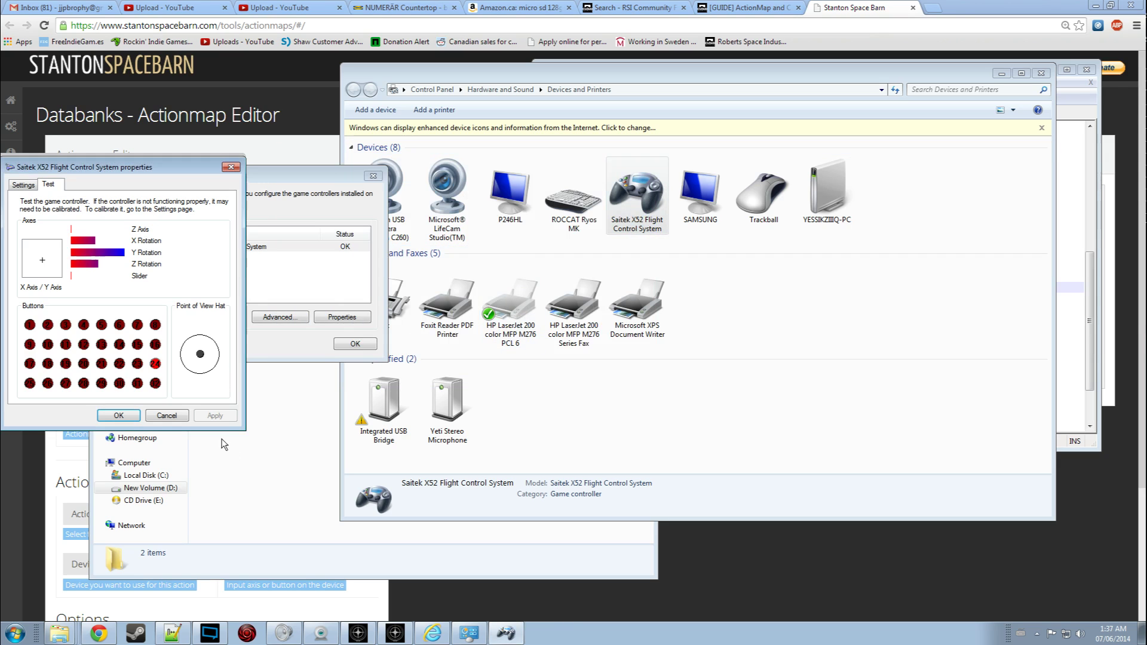